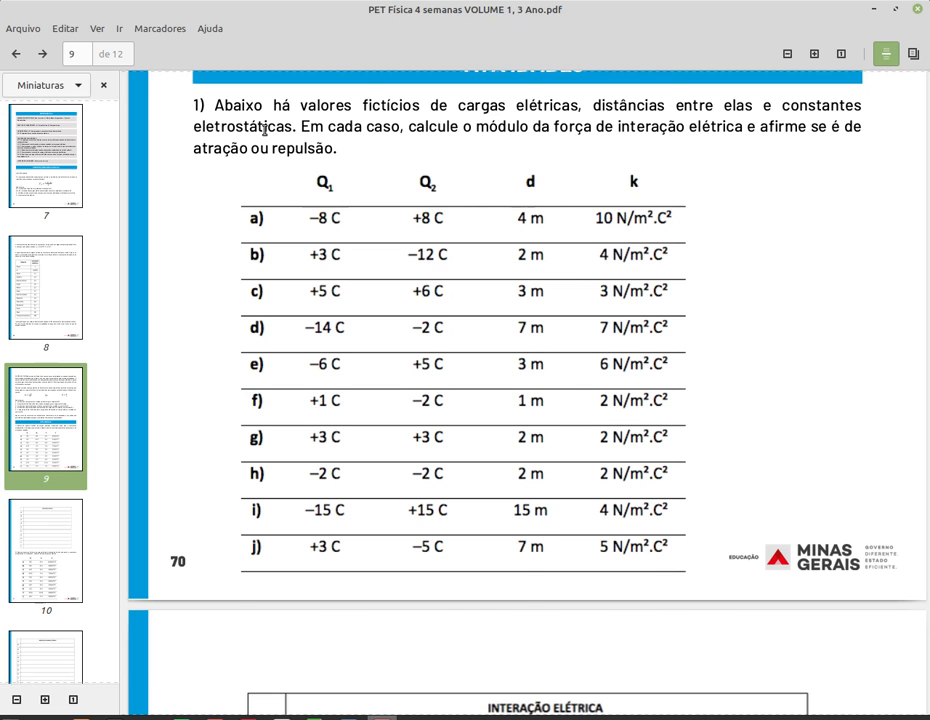
- Review the activity 1 table of charges, distances and constants and the Coulomb's law formula in the PDF
scroll(265, 131, "up", 1)
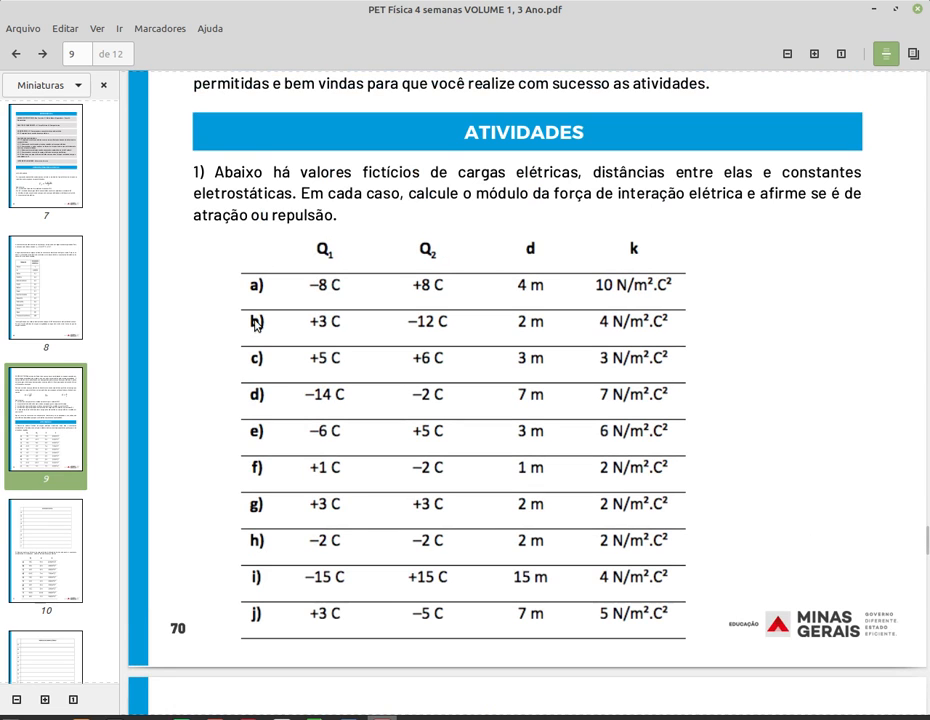
left_click(313, 716)
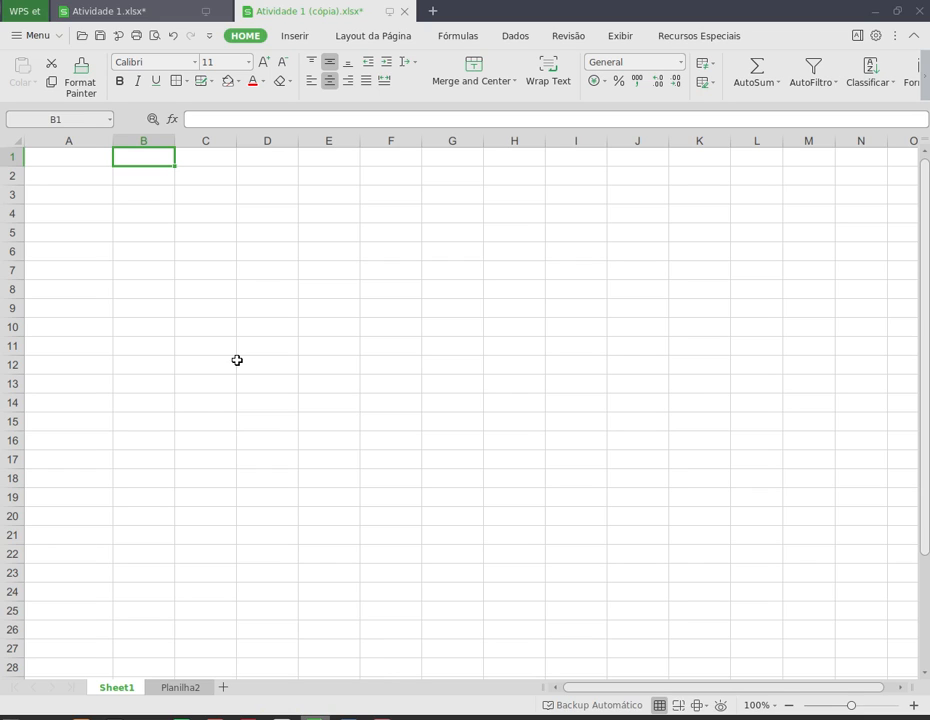
left_click(186, 269)
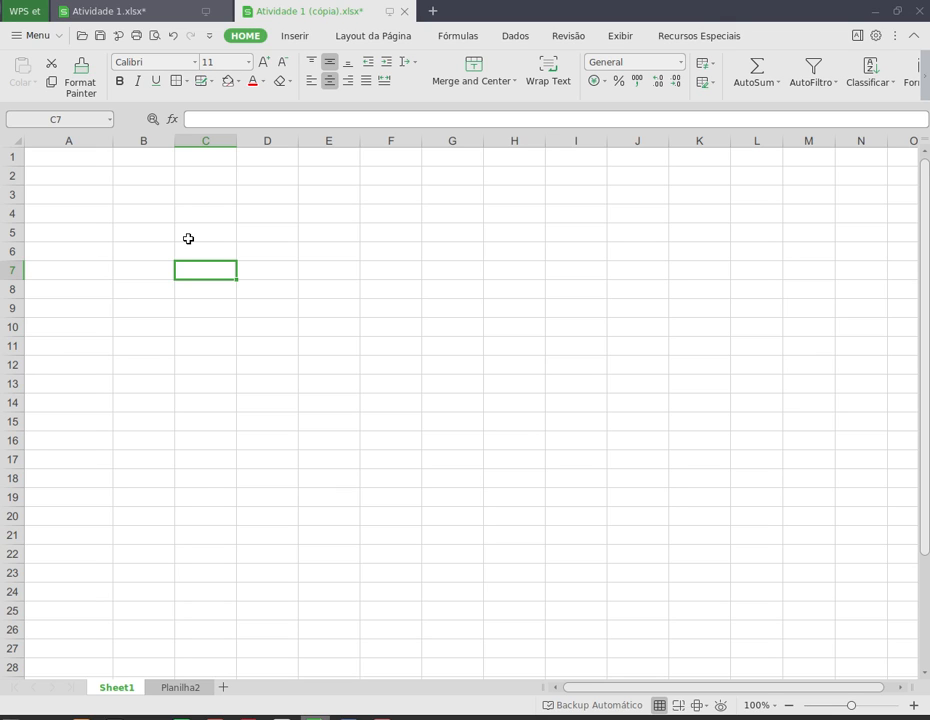
left_click(382, 716)
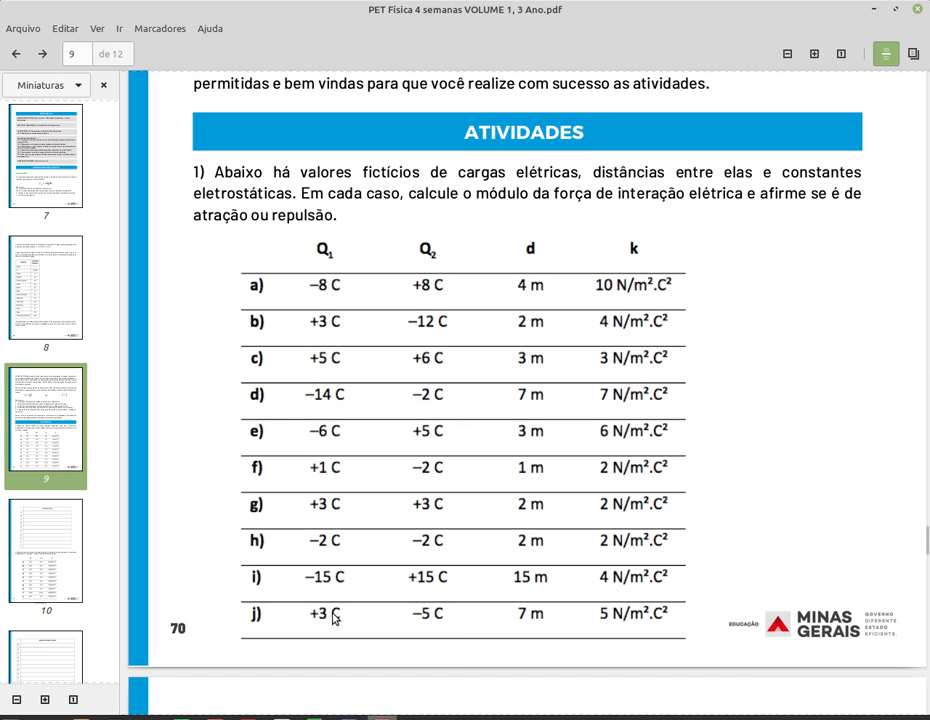
scroll(372, 503, "up", 5)
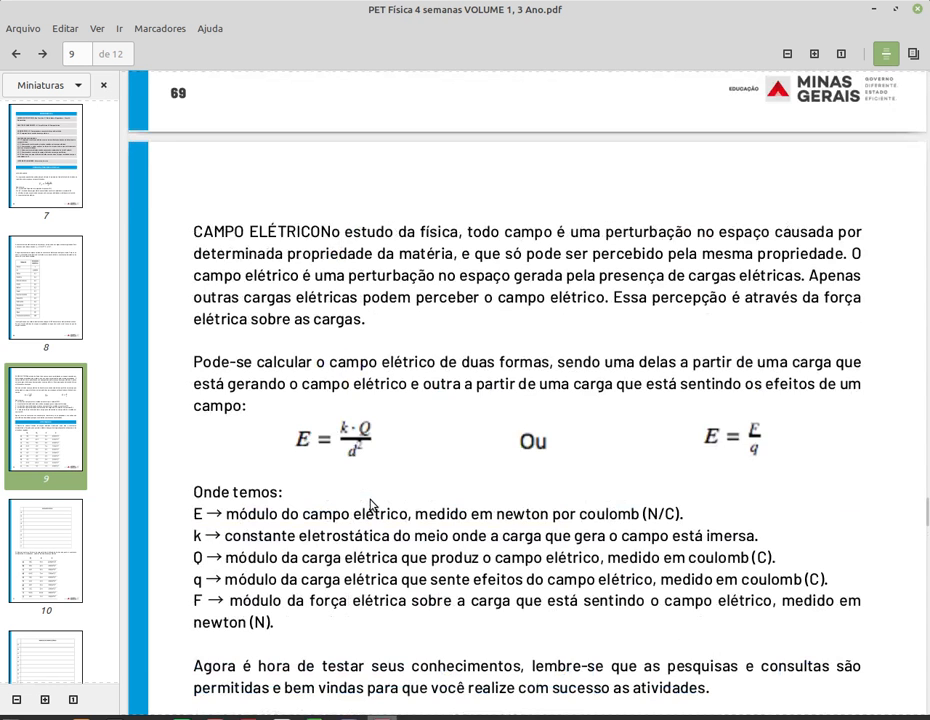
scroll(370, 505, "up", 12)
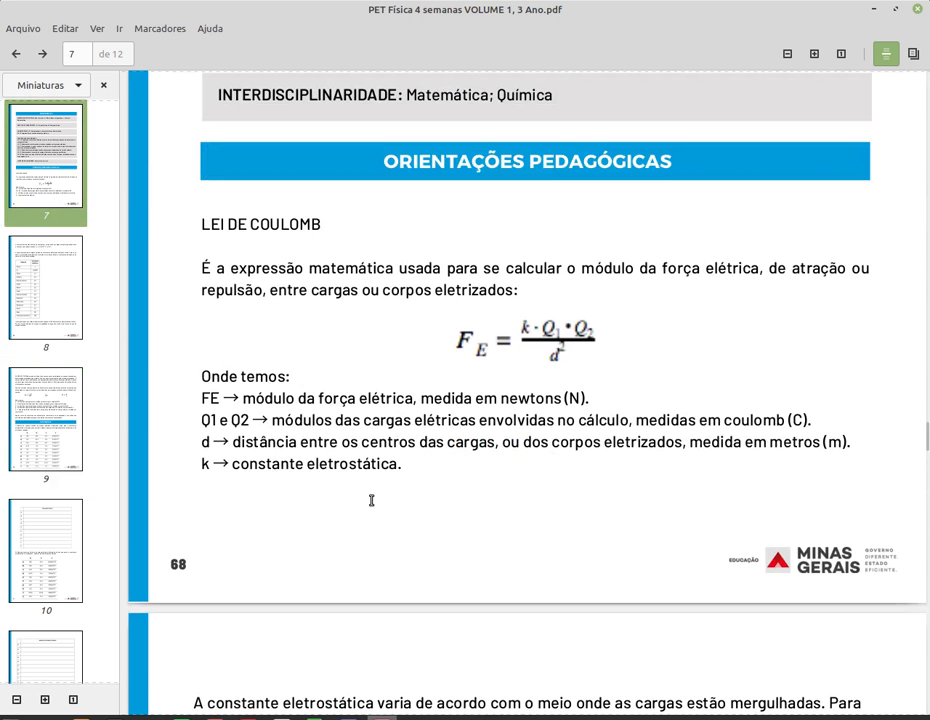
scroll(372, 500, "down", 1)
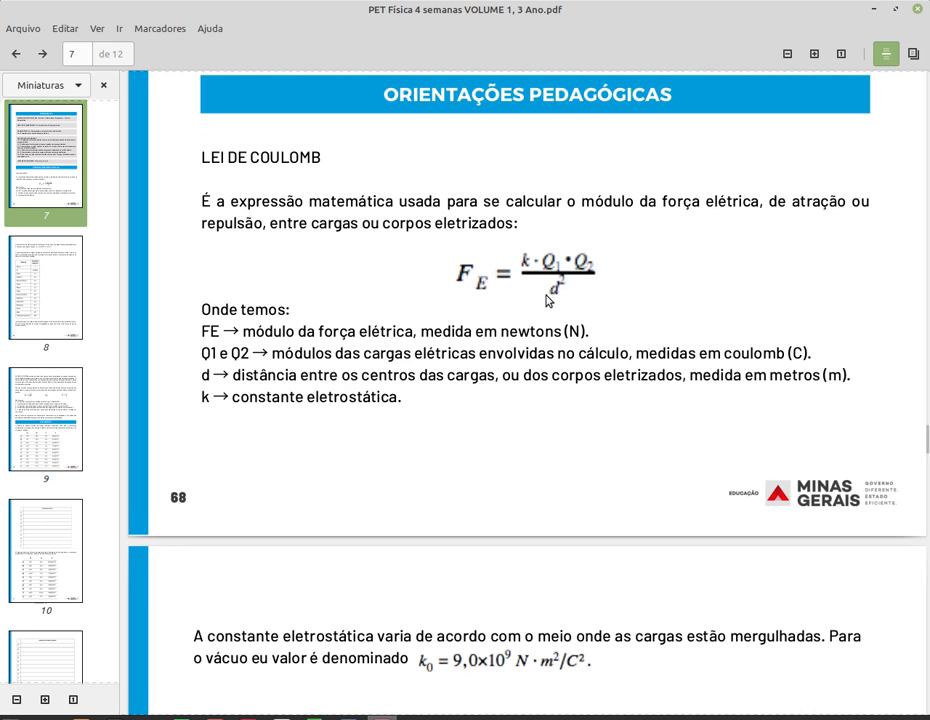
scroll(438, 432, "down", 20)
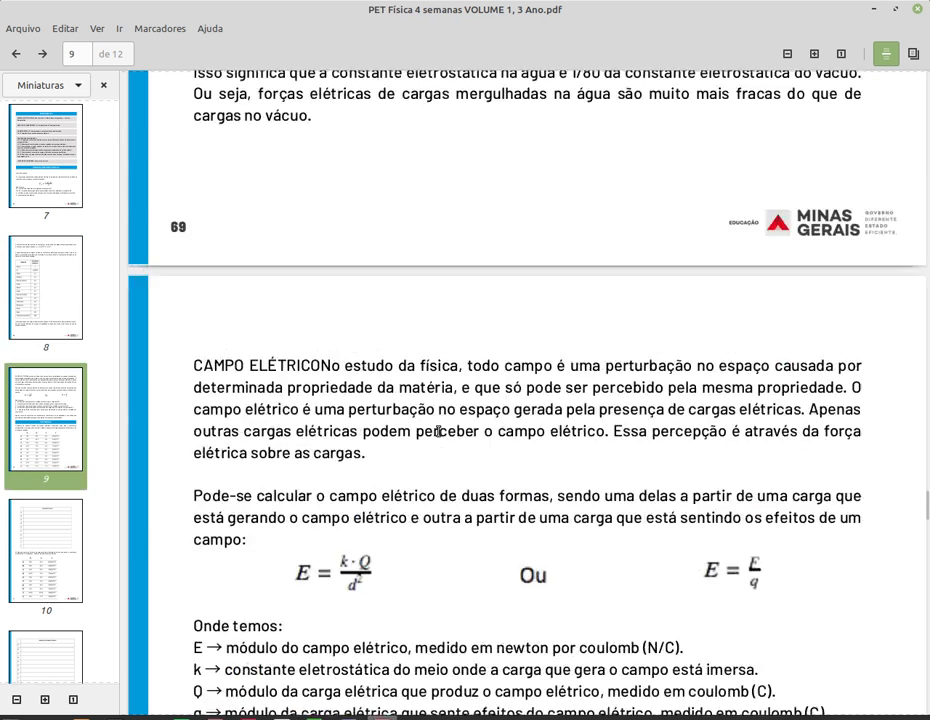
scroll(438, 432, "down", 10)
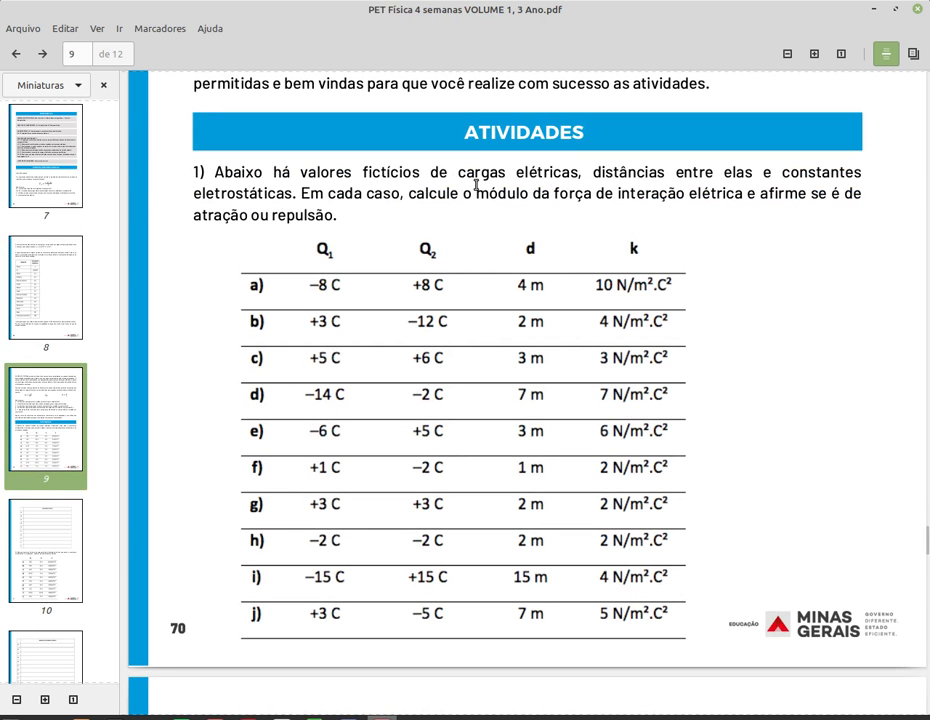
- Read the activity 1 statement, marking the given quantities and the question about attraction or repulsion
left_click_drag(457, 172, 773, 174)
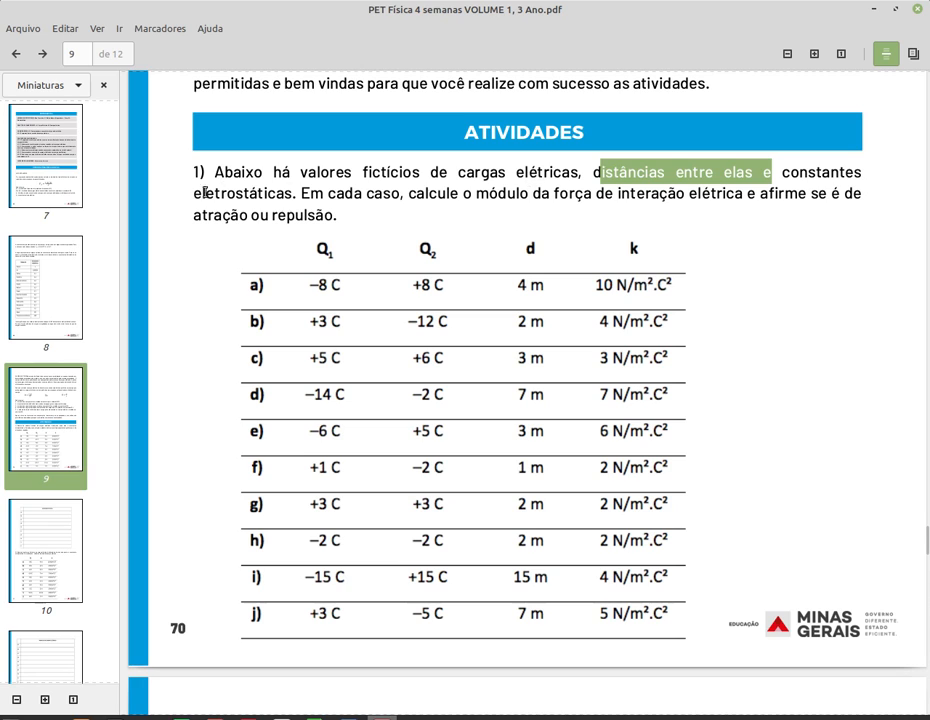
left_click_drag(202, 192, 258, 192)
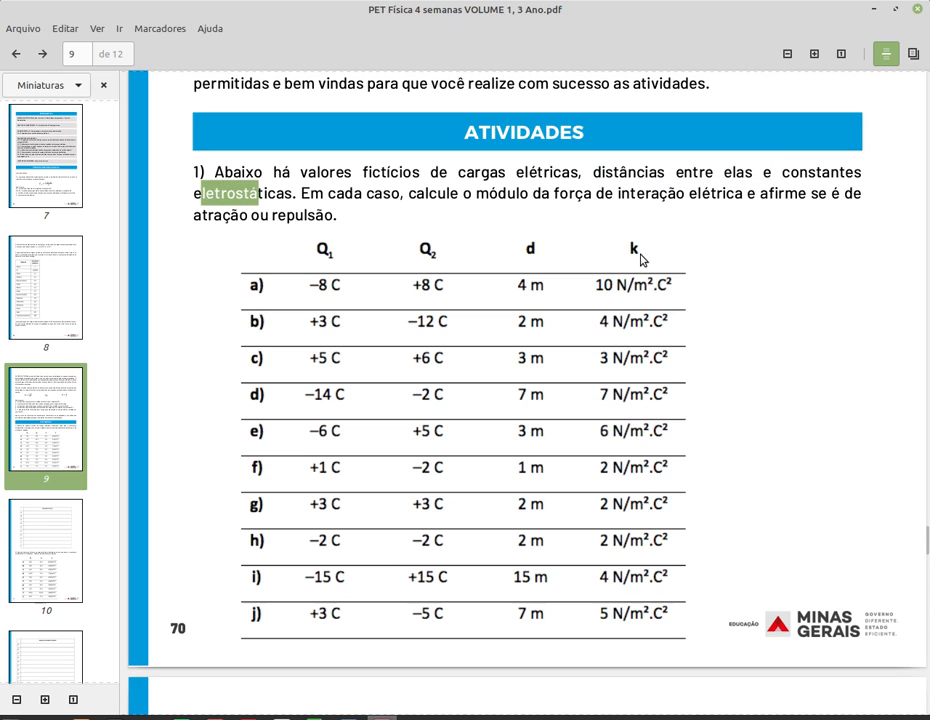
left_click(641, 259)
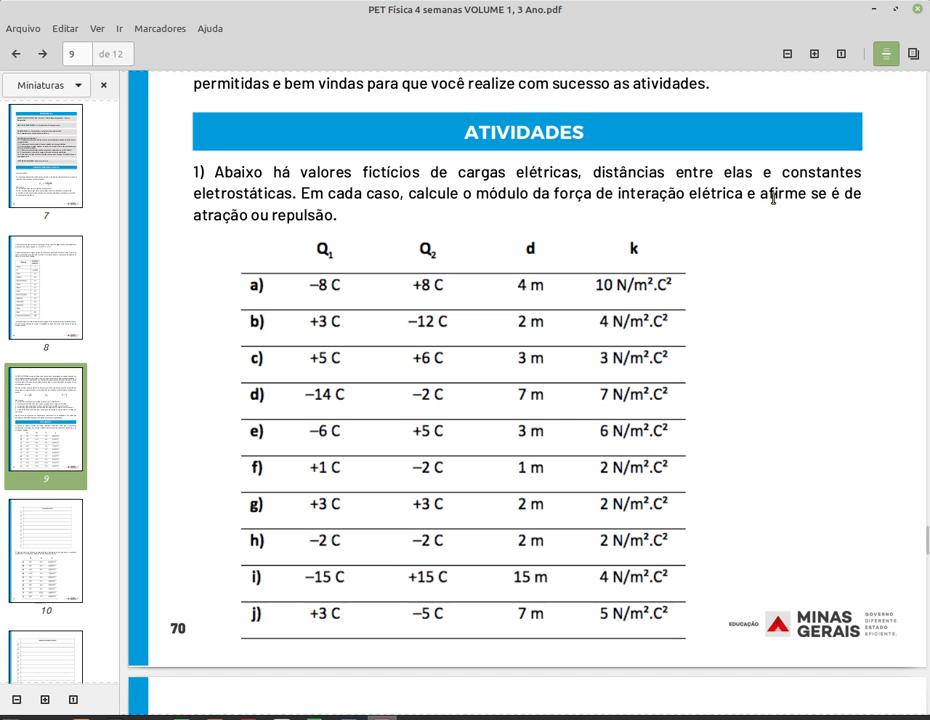
left_click_drag(762, 192, 507, 193)
left_click_drag(466, 229, 341, 221)
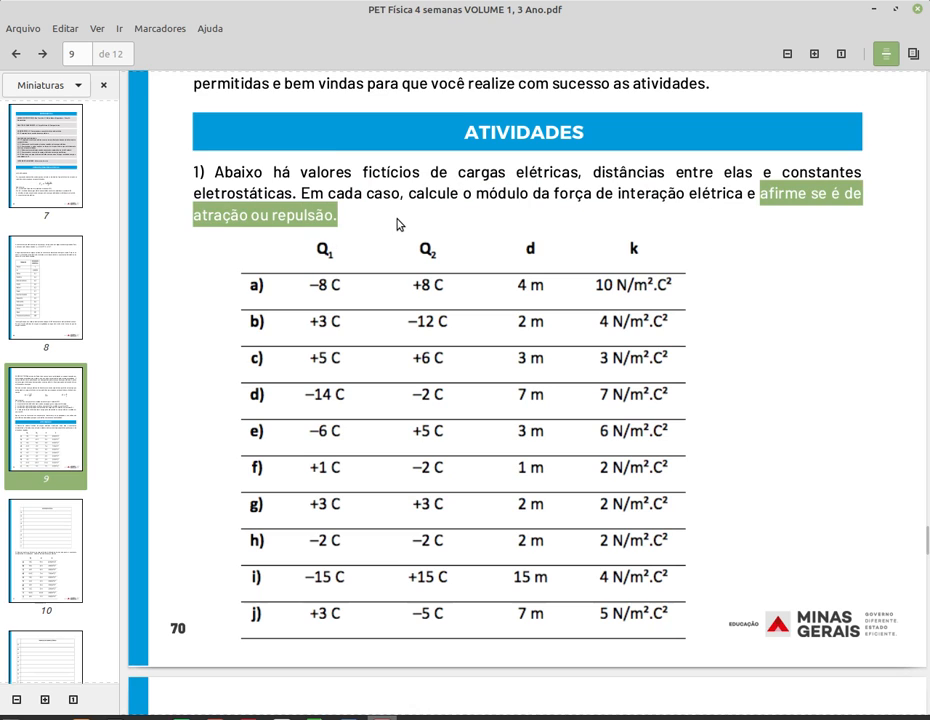
left_click(326, 292)
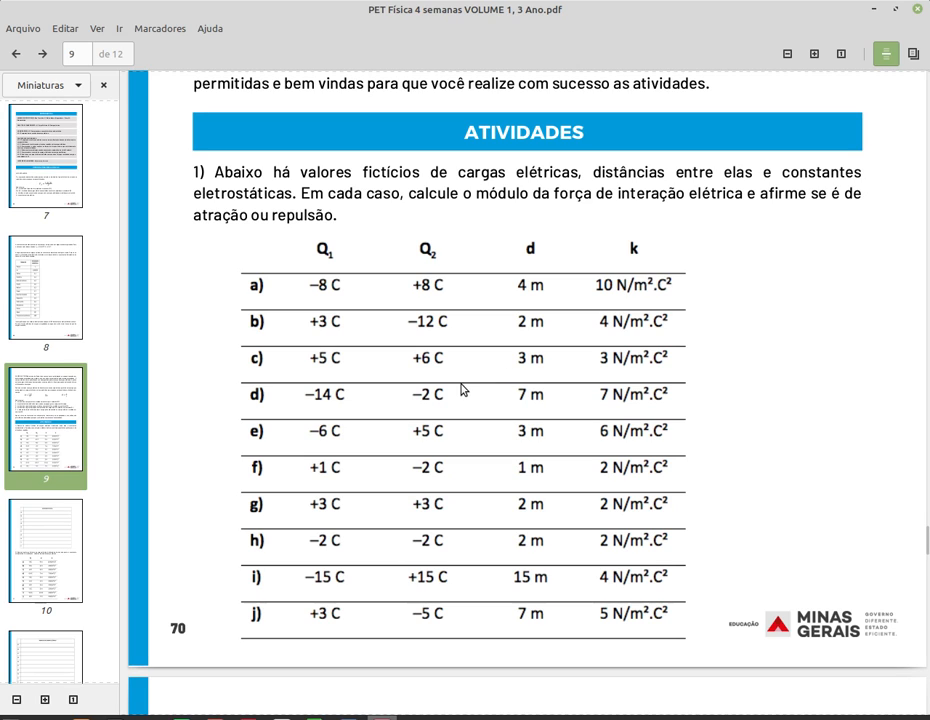
- Switch to the WPS spreadsheet Atividade 1 (cópia).xlsx and enter the item headings a, b and c in B1:D1 of Sheet1
left_click(335, 713)
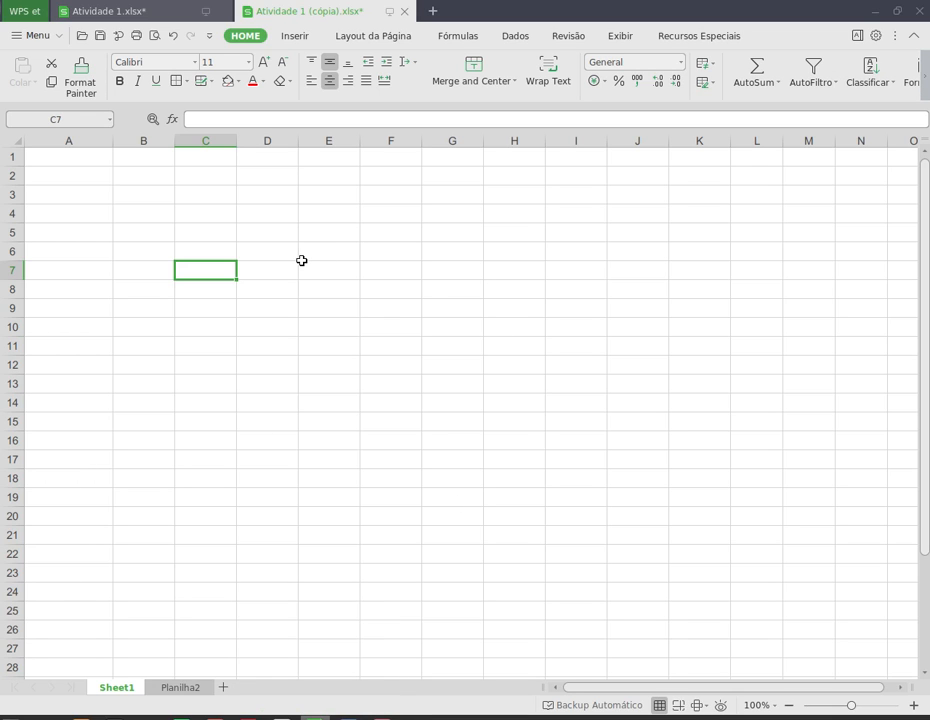
left_click(137, 155)
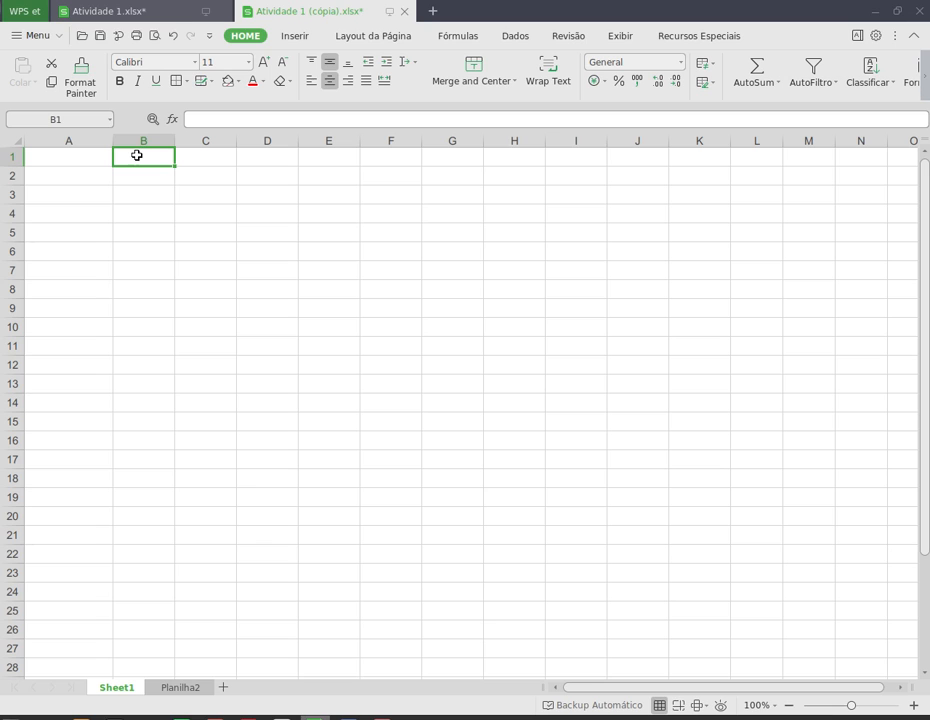
type("a")
key("Tab")
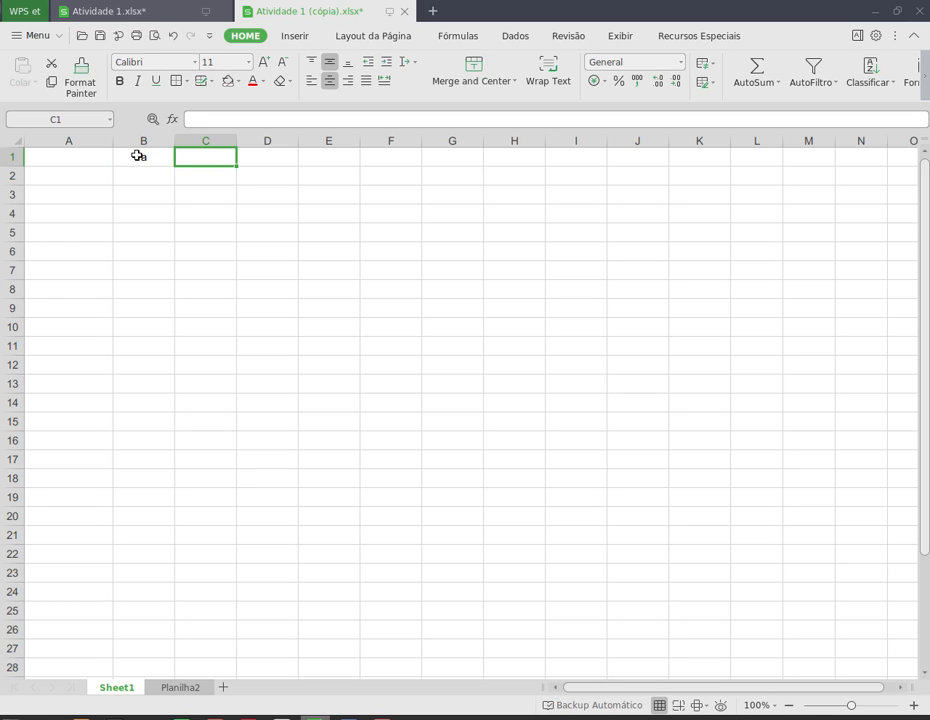
type("b")
key("Tab")
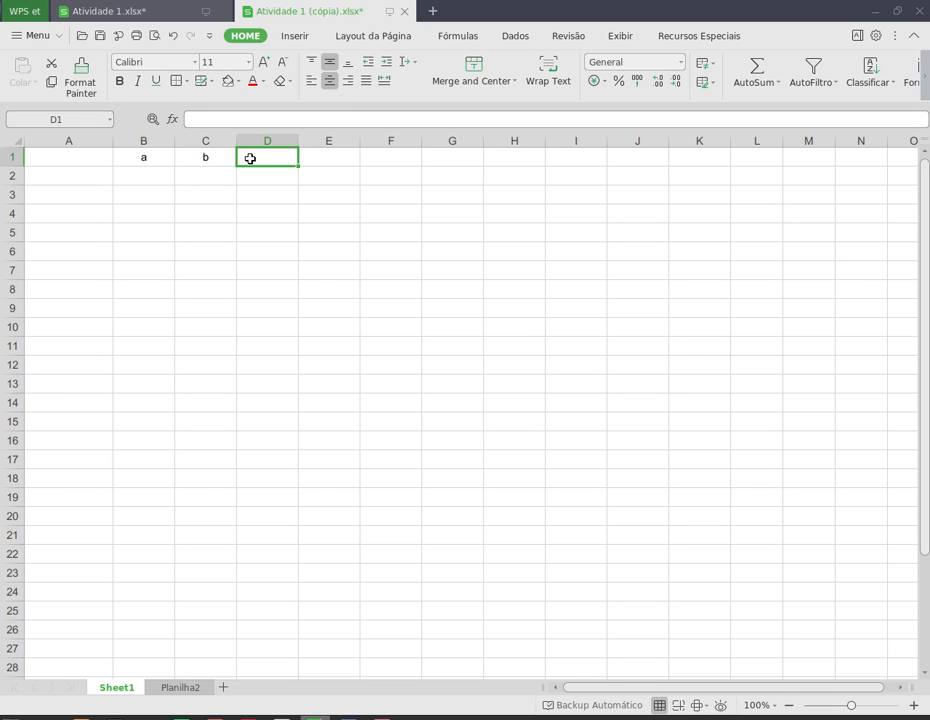
type("c")
key("Return")
- Continue the row 1 headings with d, e and f in cells E1, F1 and G1
key("Right")
key("Up")
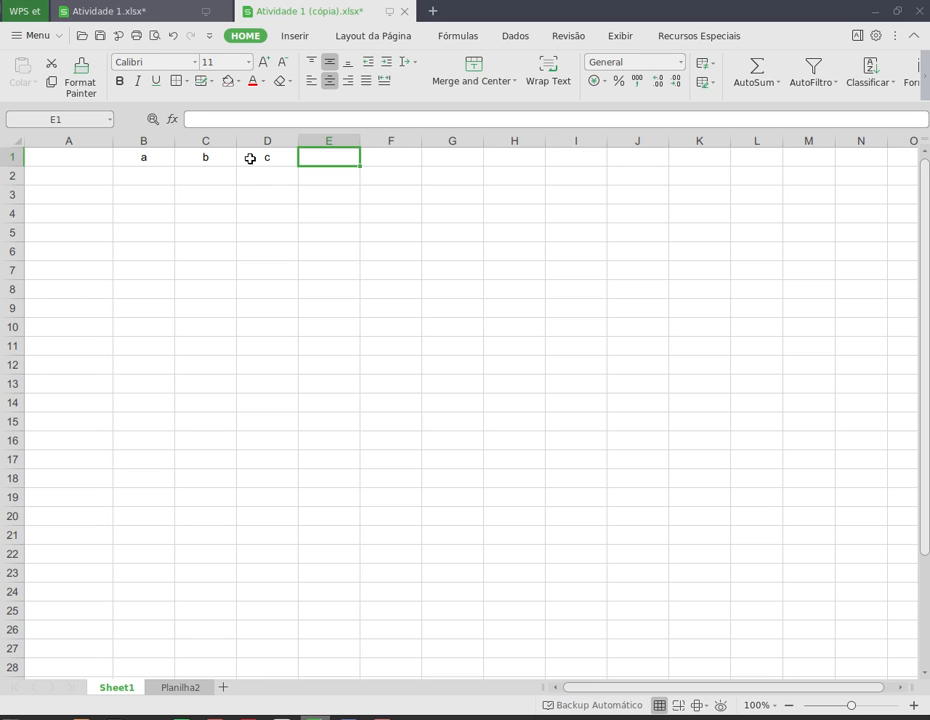
type("d")
key("Return")
key("Right")
key("Up")
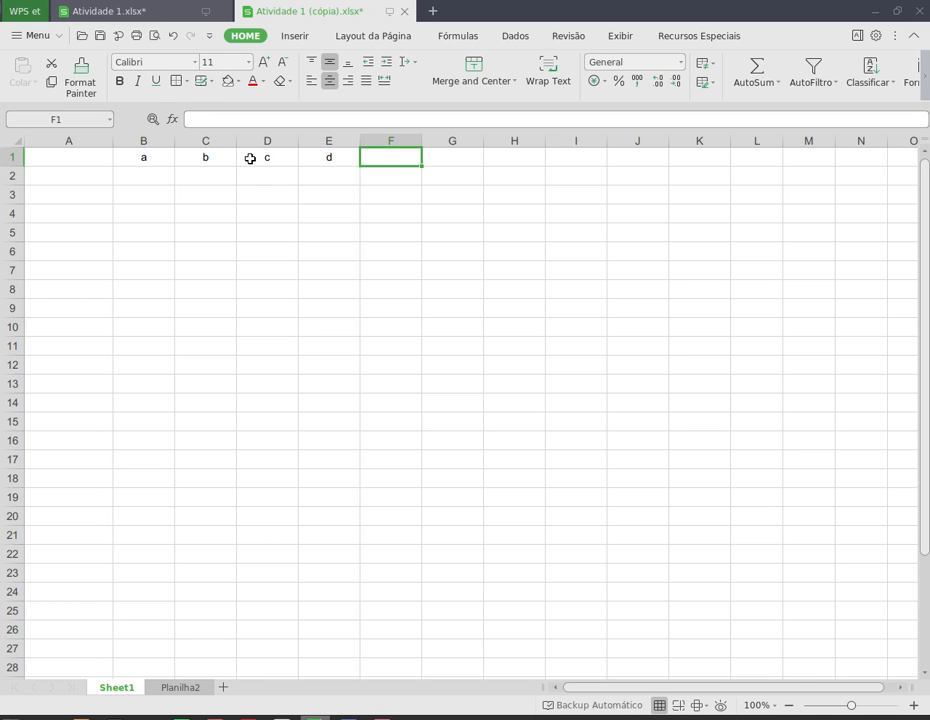
type("e")
key("Return")
key("Right")
key("Up")
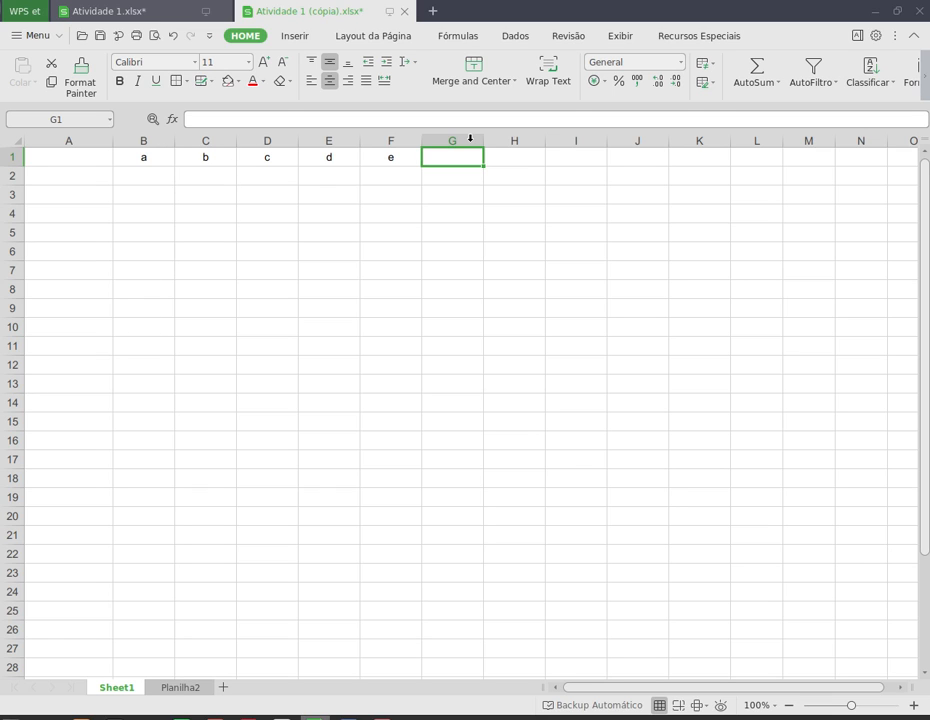
type("f")
key("Return")
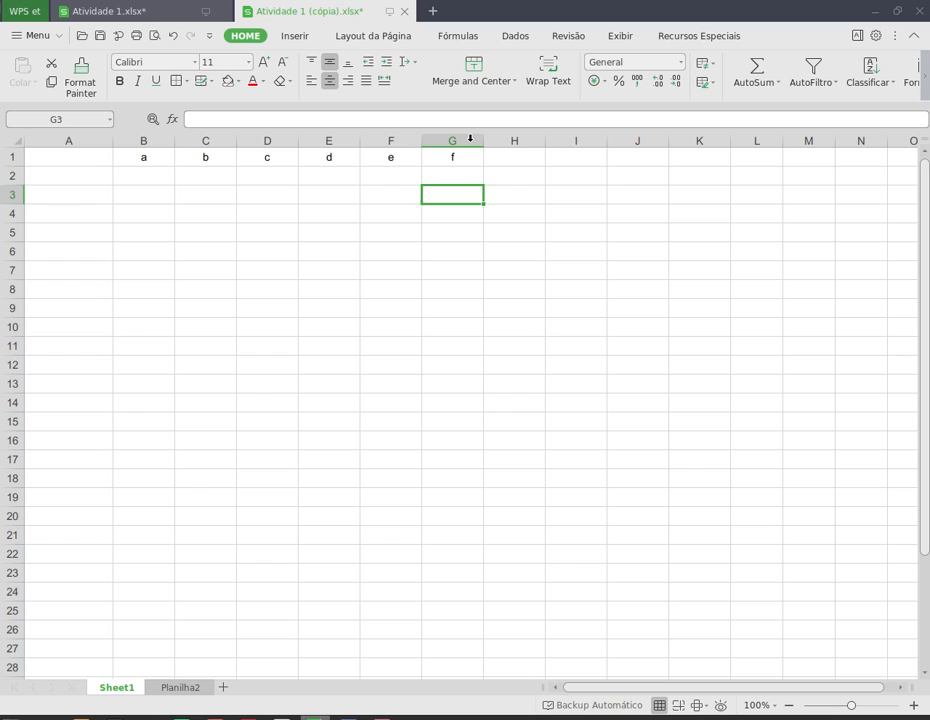
- Complete the row 1 headings with g, h, i and j in cells H1 through K1
key("Right")
key("Up")
type("g")
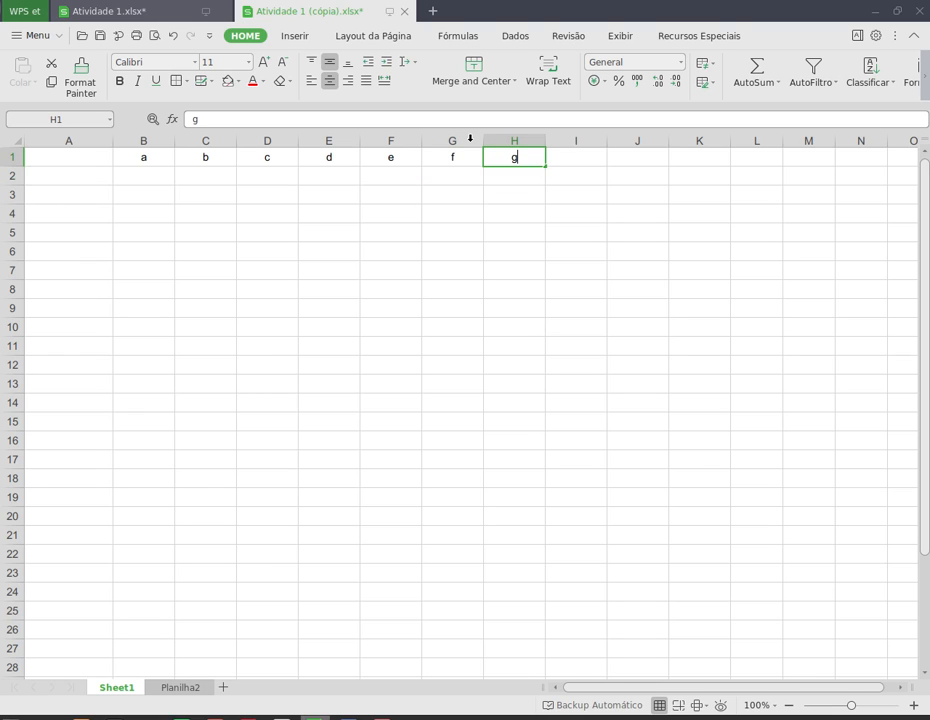
key("Return")
key("Right")
key("Up")
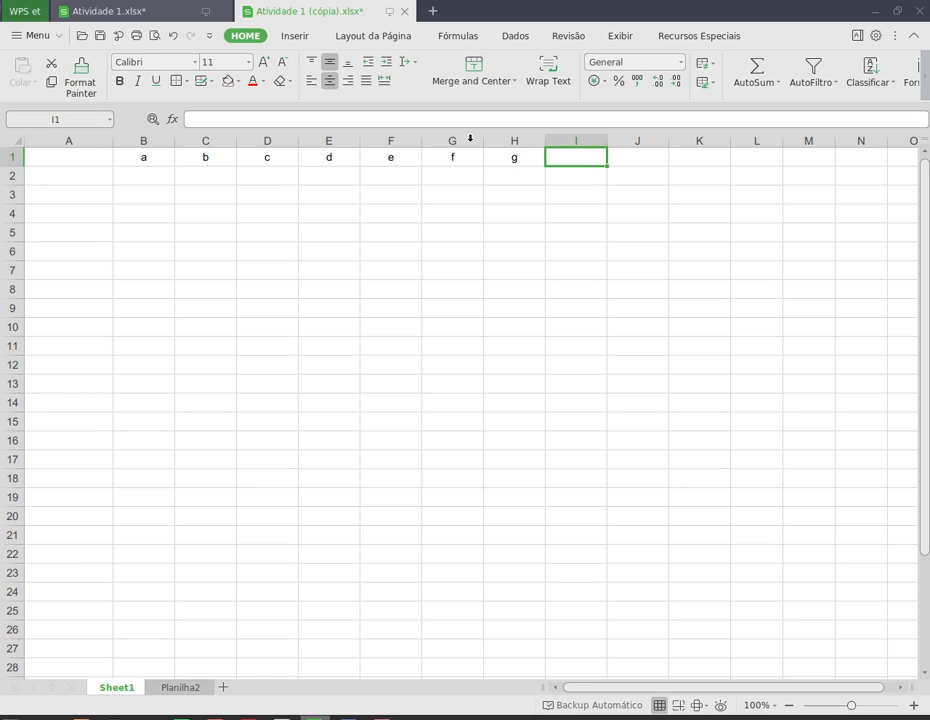
type("h")
key("Return")
key("Right")
key("Up")
type("i")
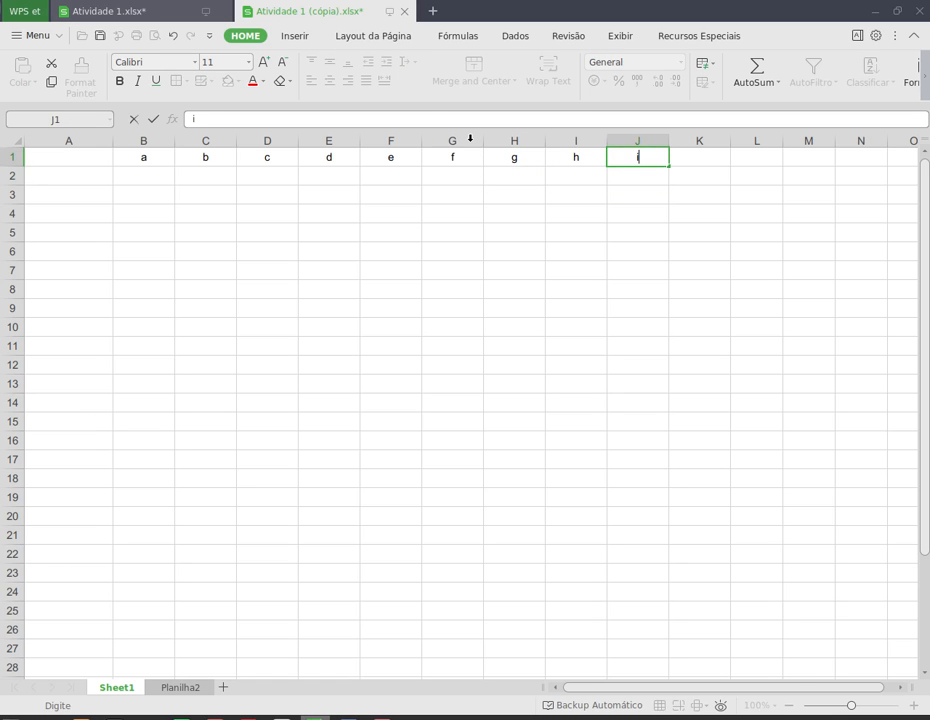
key("Return")
key("Right")
key("Up")
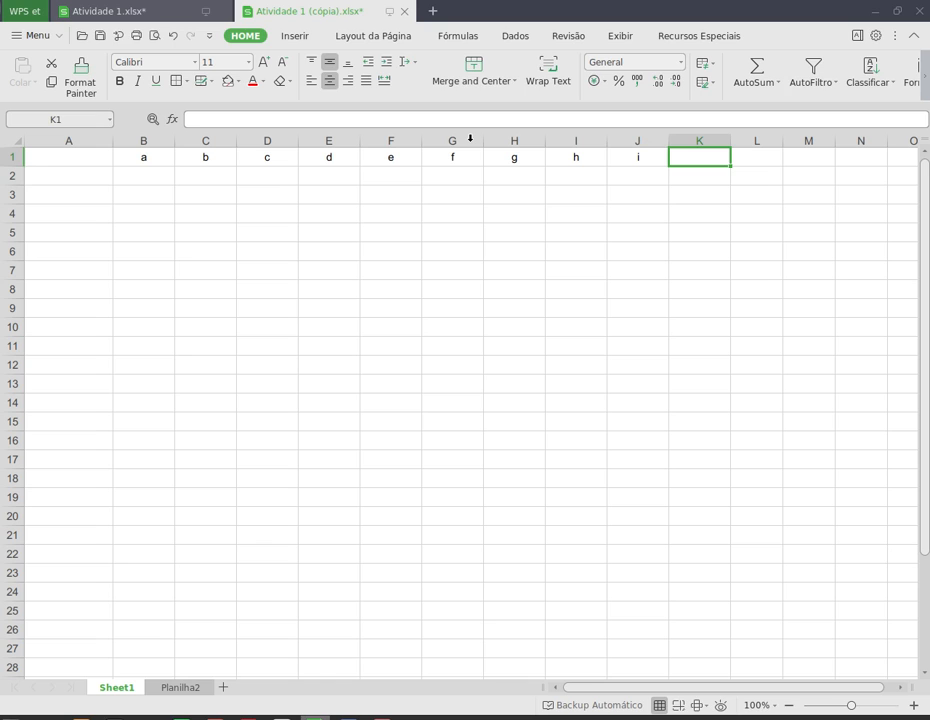
type("j")
key("Return")
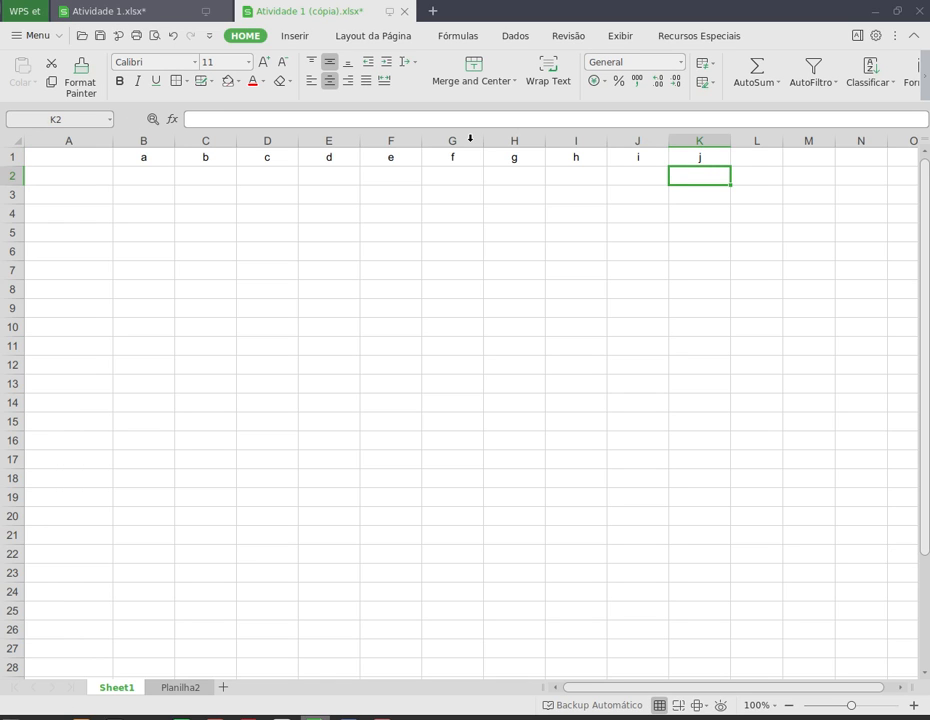
- Check the PDF table's column headings and enter the row labels Q1 in A3 and Q2 in A4 of the spreadsheet
left_click(62, 196)
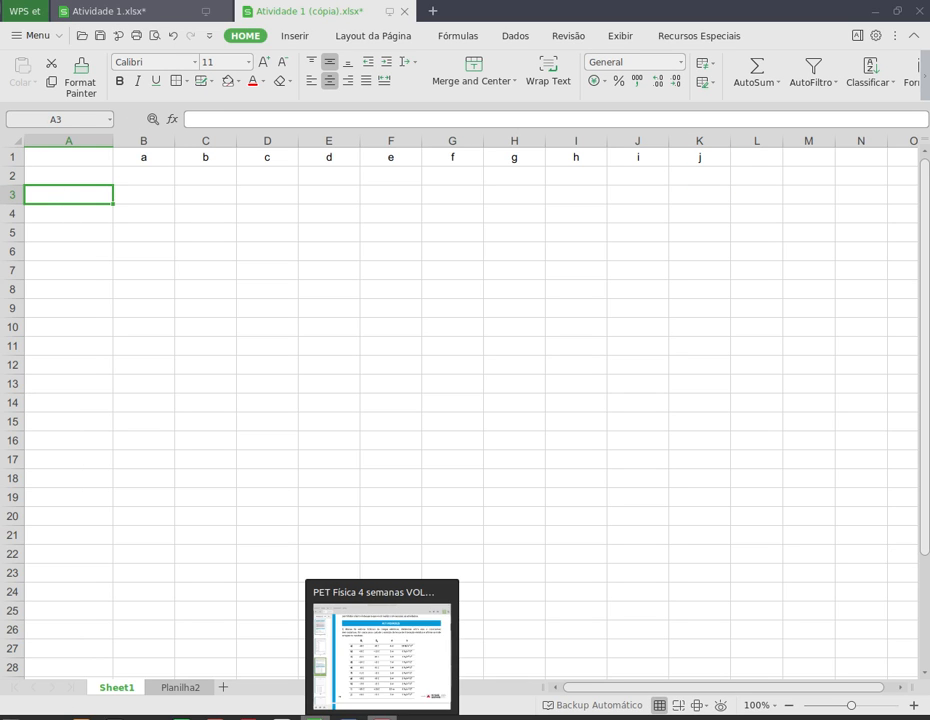
left_click(382, 717)
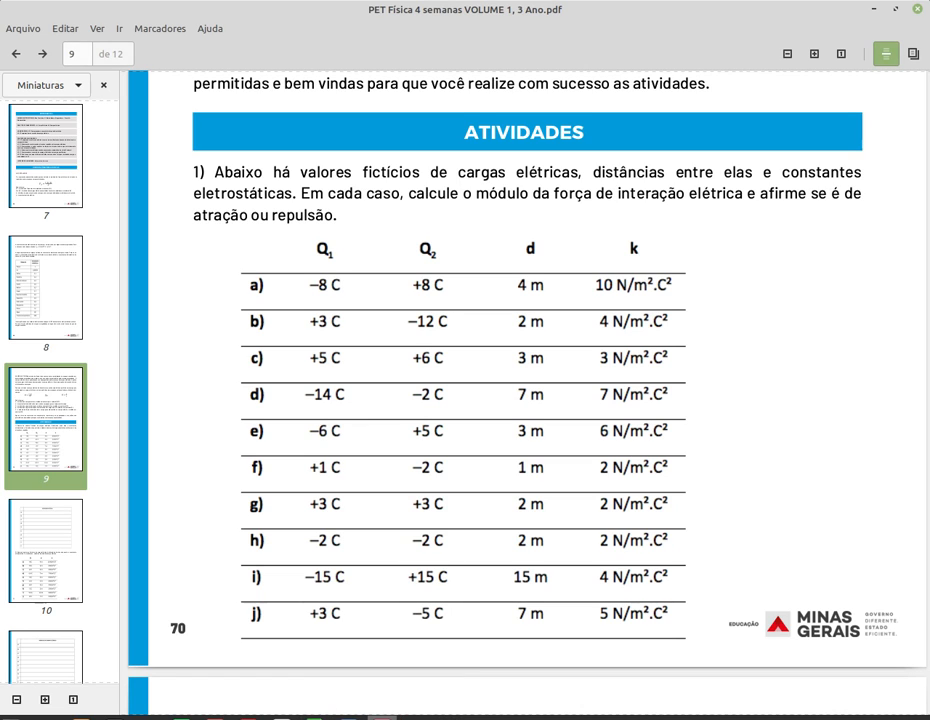
left_click(315, 717)
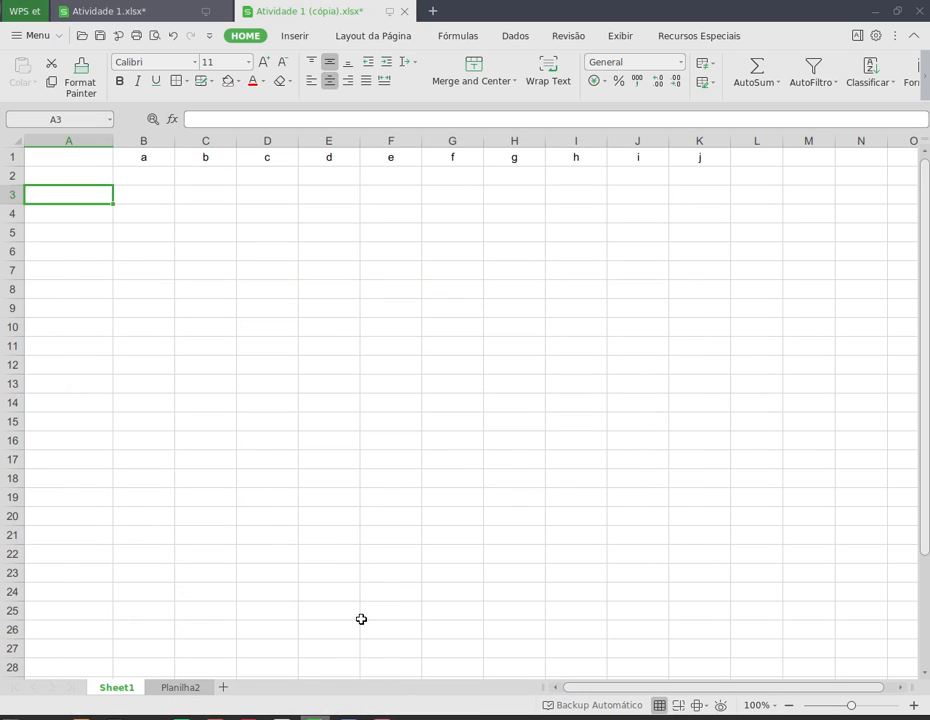
type("Q1")
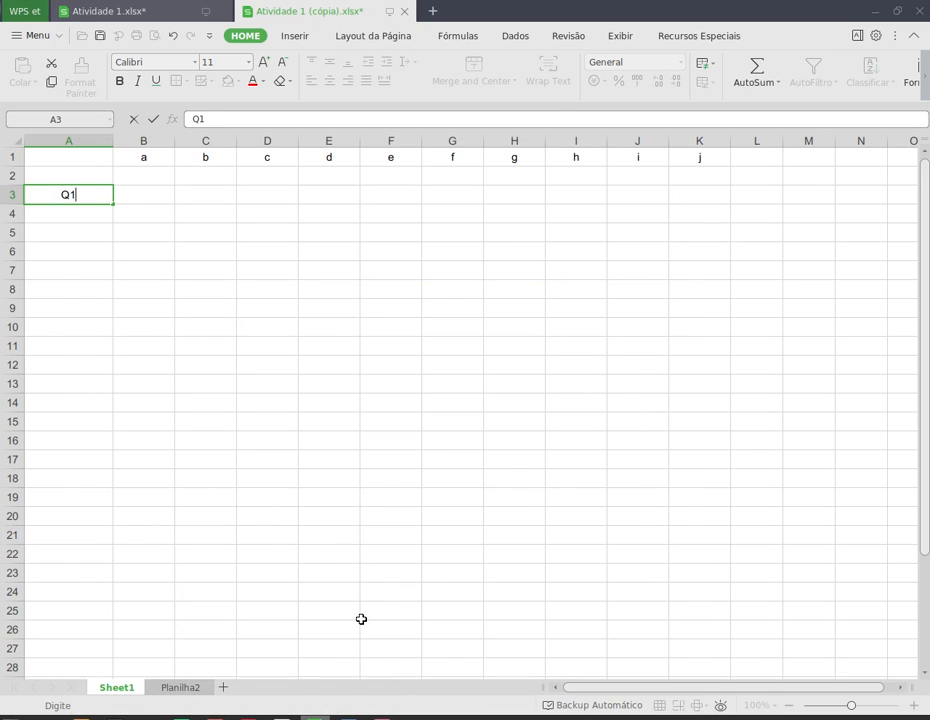
key("Return")
type("Q2")
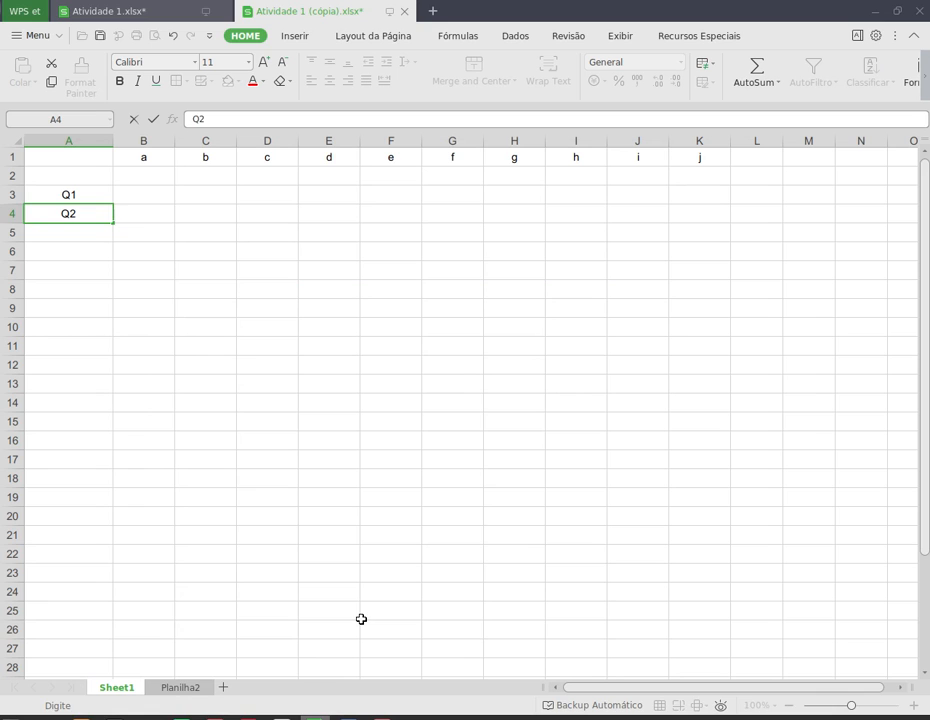
key("Return")
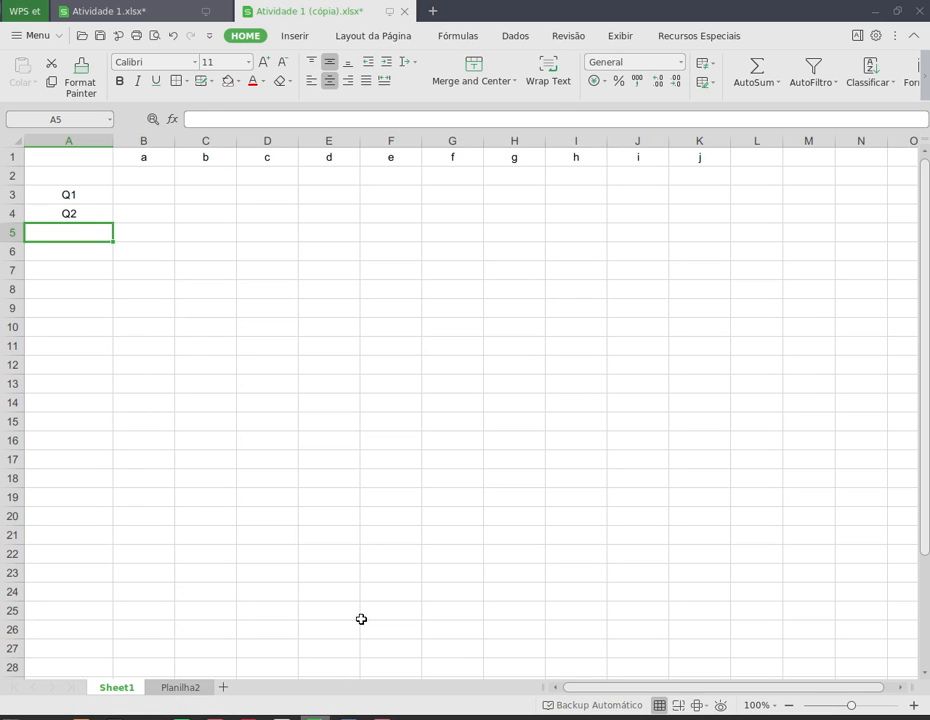
- Enter the row labels d in A5 and k in A6 below the charge labels
type("k")
key("Return")
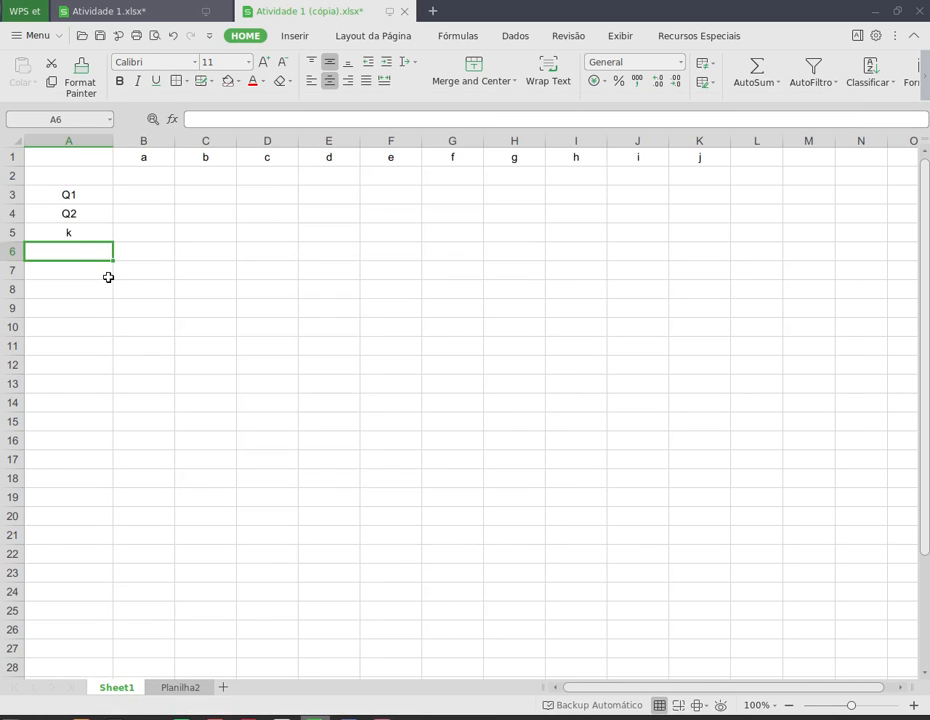
left_click(78, 231)
type("d")
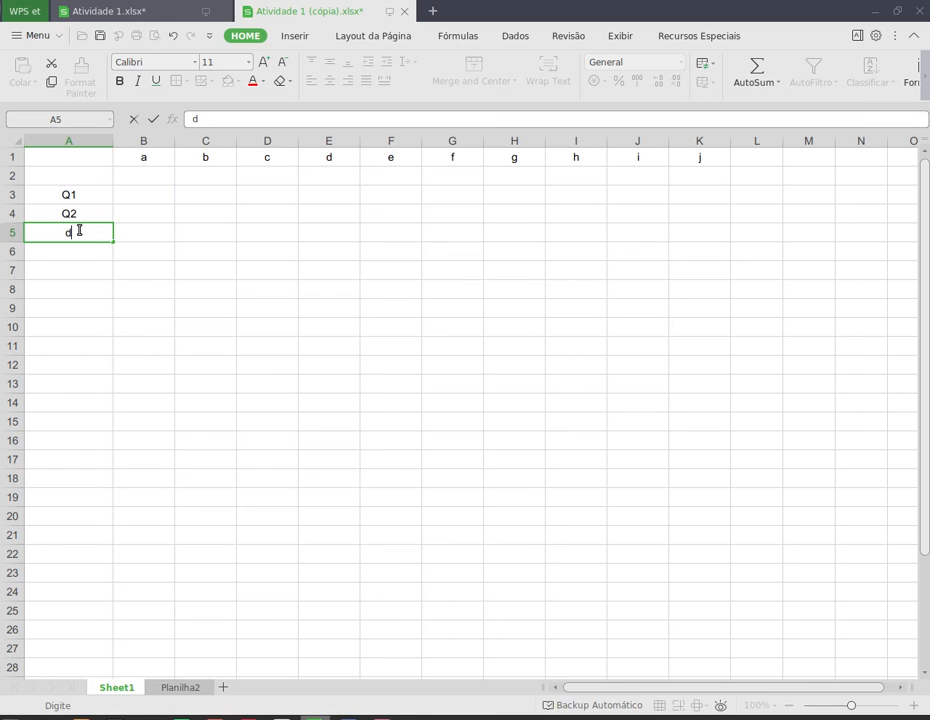
key("Return")
type("k")
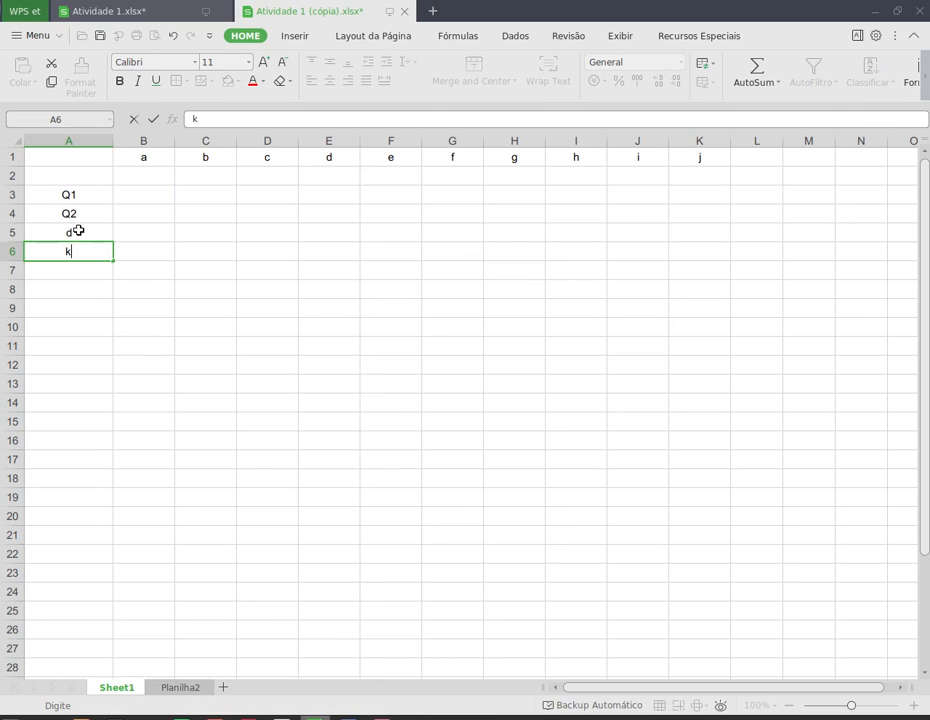
key("Return")
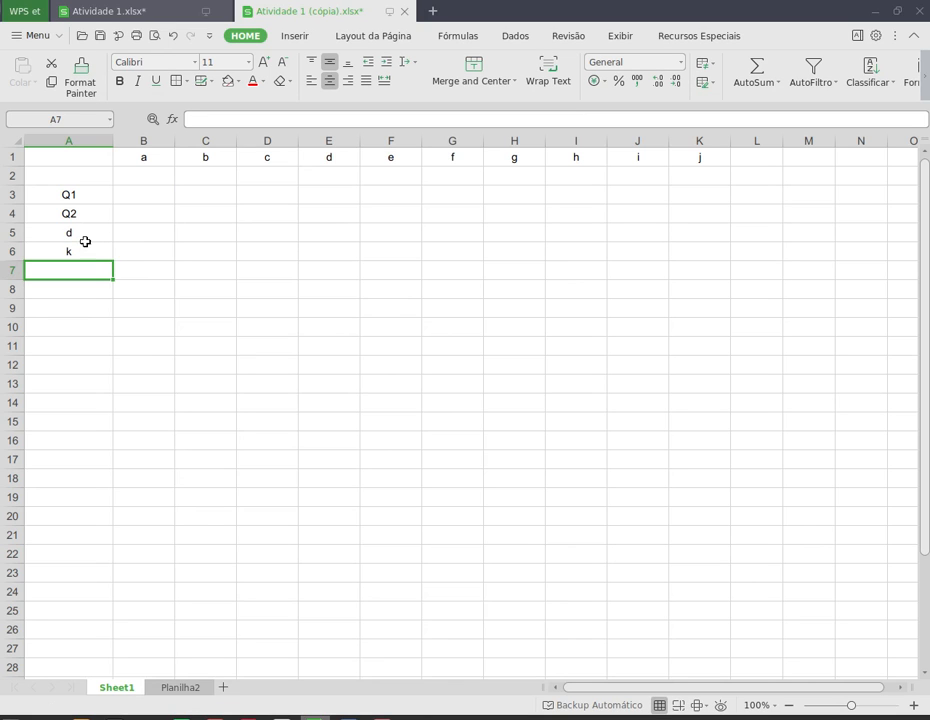
- Check item a's charges in the PDF table and enter 8 for Q1 in B3 and 8 for Q2 in B4
left_click(156, 189)
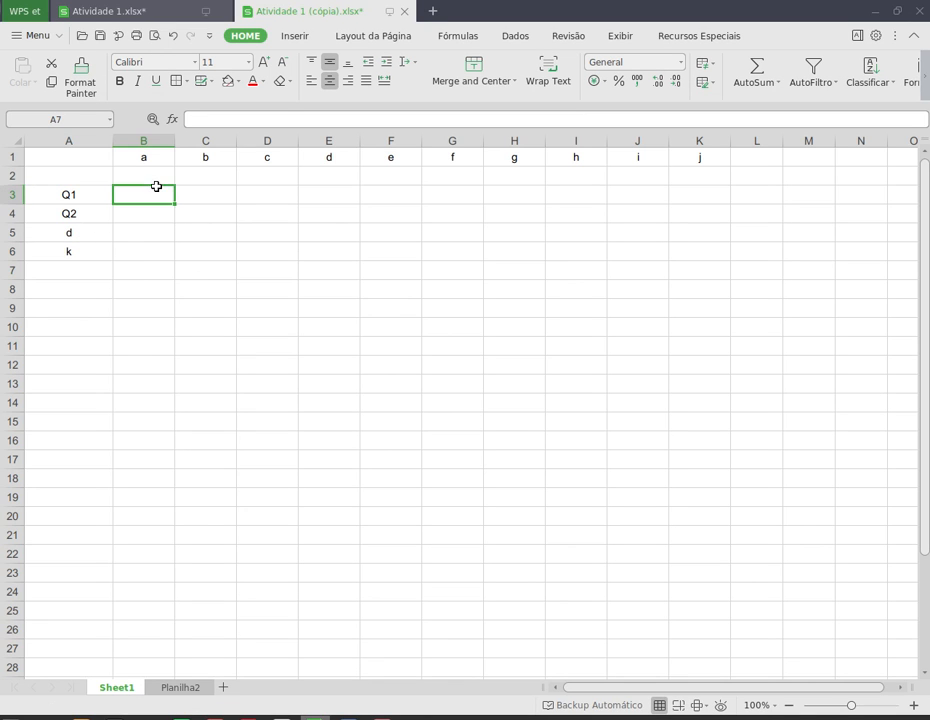
left_click(381, 717)
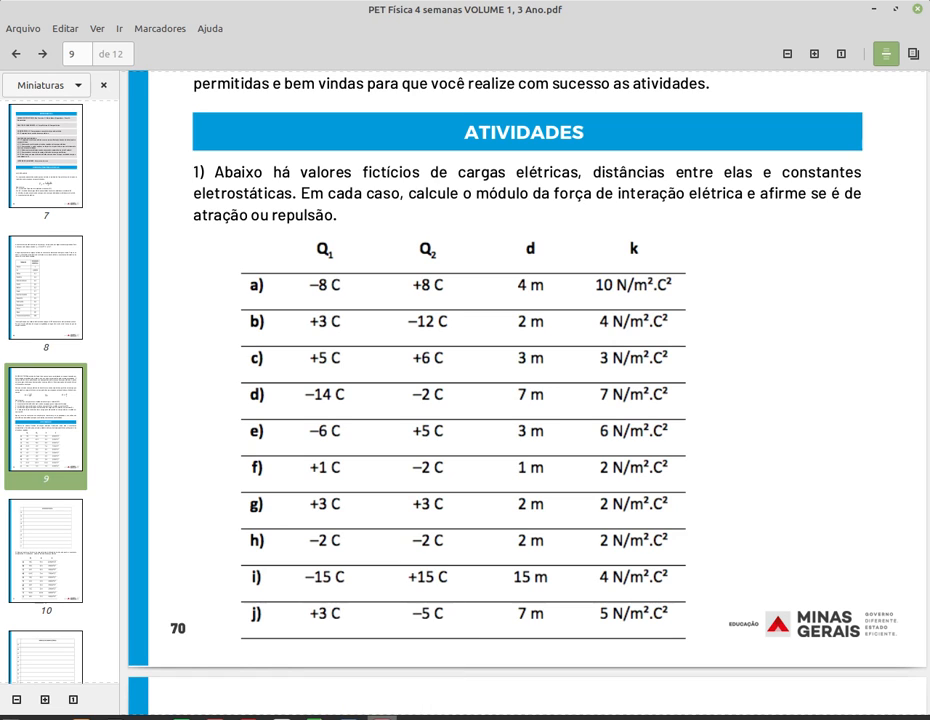
left_click(315, 717)
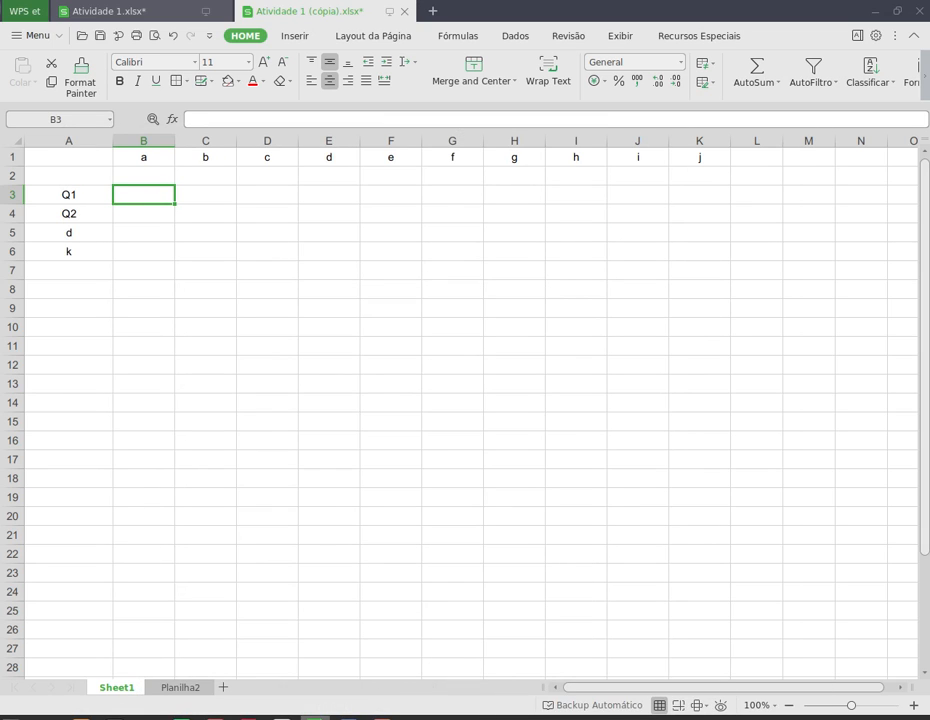
type("8")
key("Return")
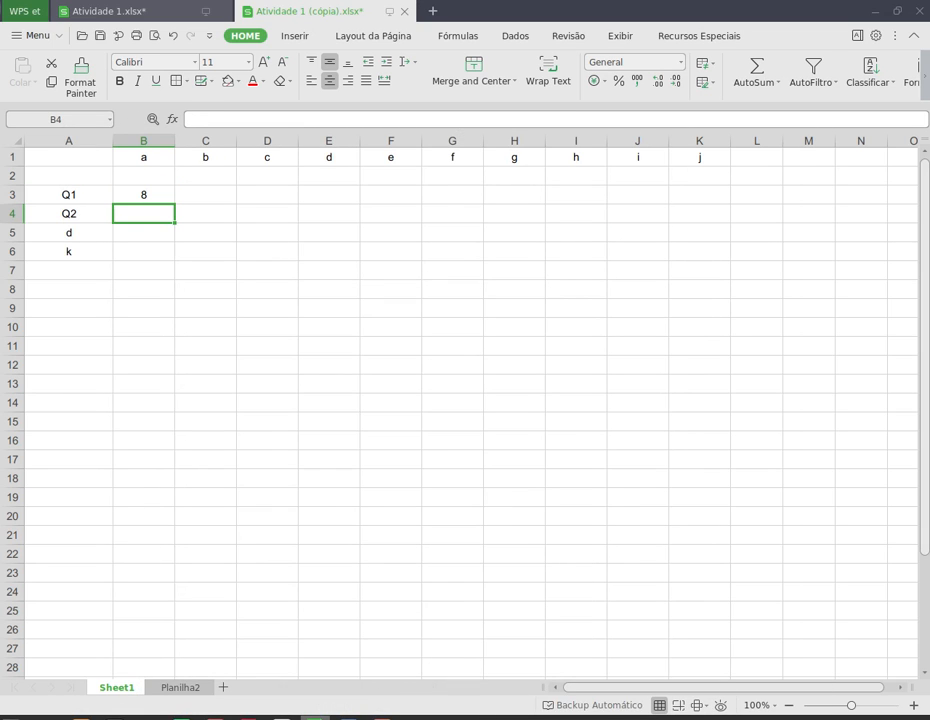
type("8")
key("Return")
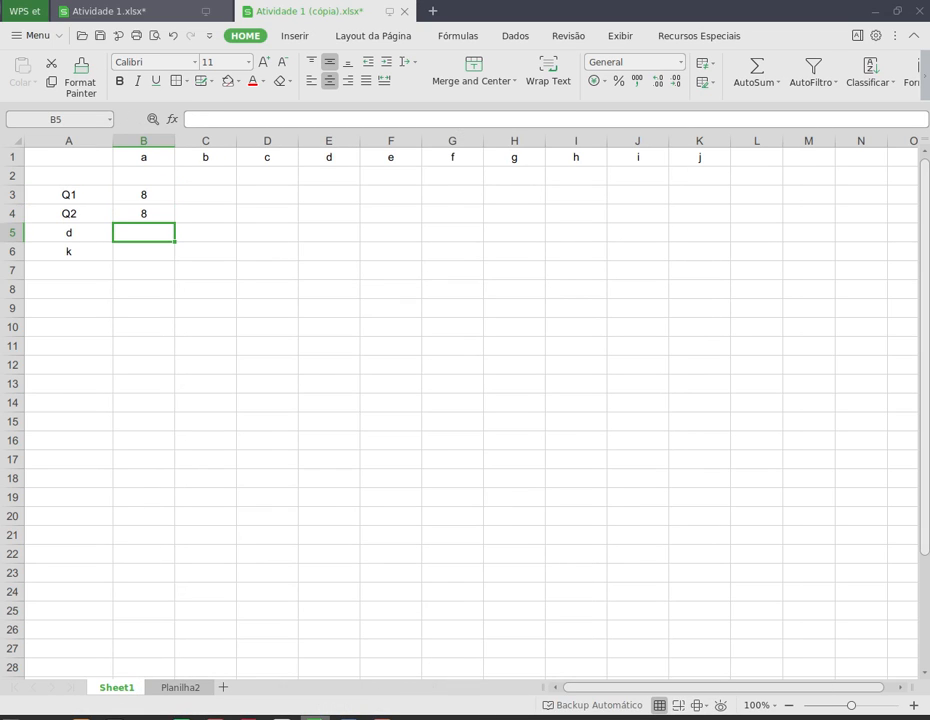
- Check item a's distance and constant in the PDF table and enter 4 in B5 and 10 in B6
key("alt+Tab")
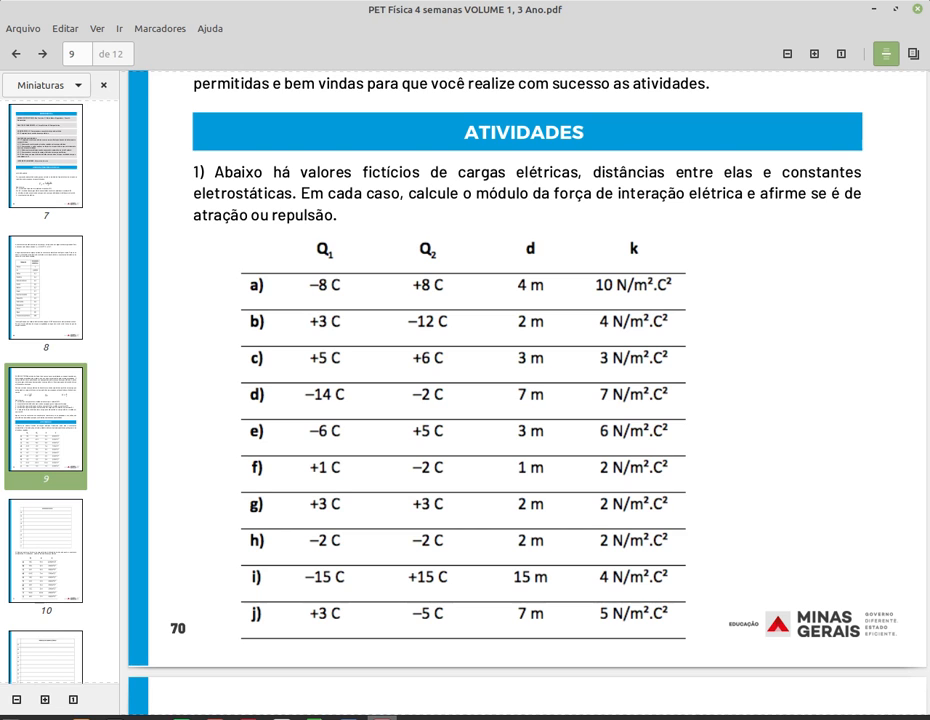
key("alt+Tab")
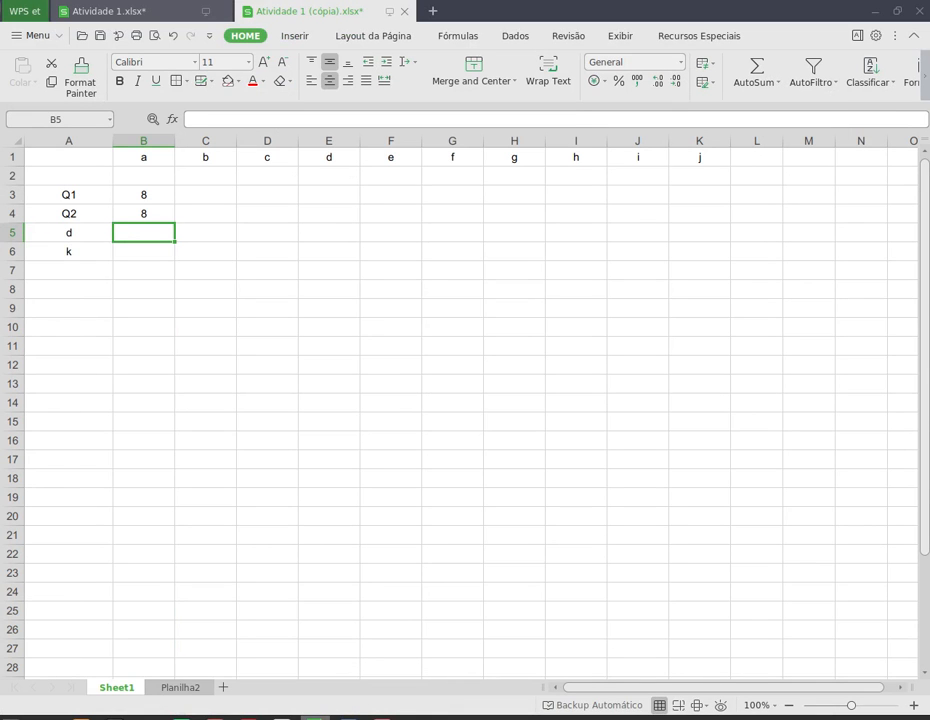
type("4")
key("Return")
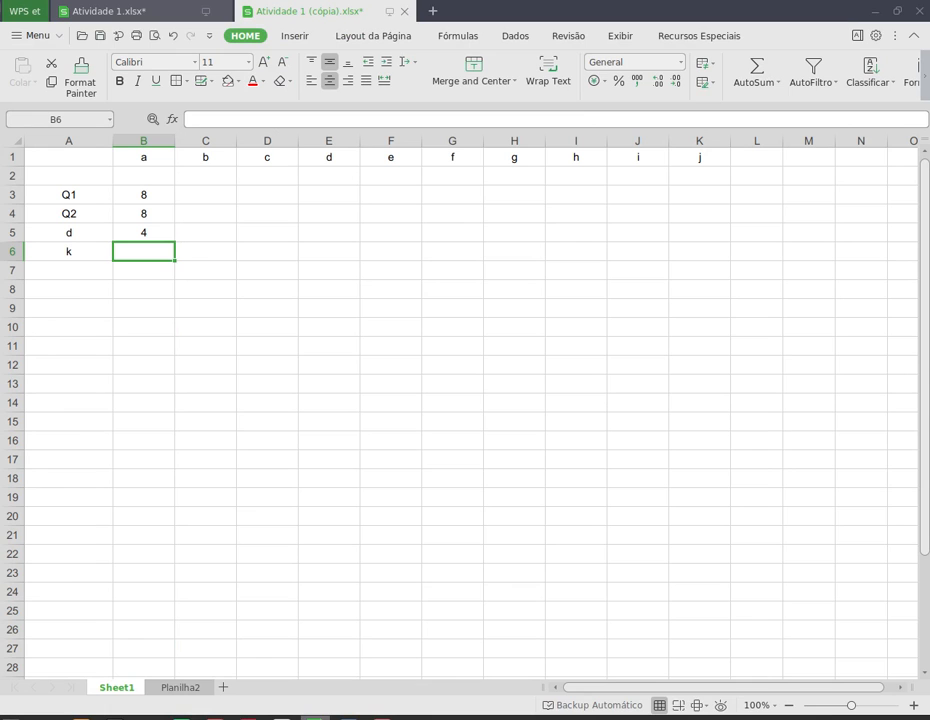
type("10")
key("Return")
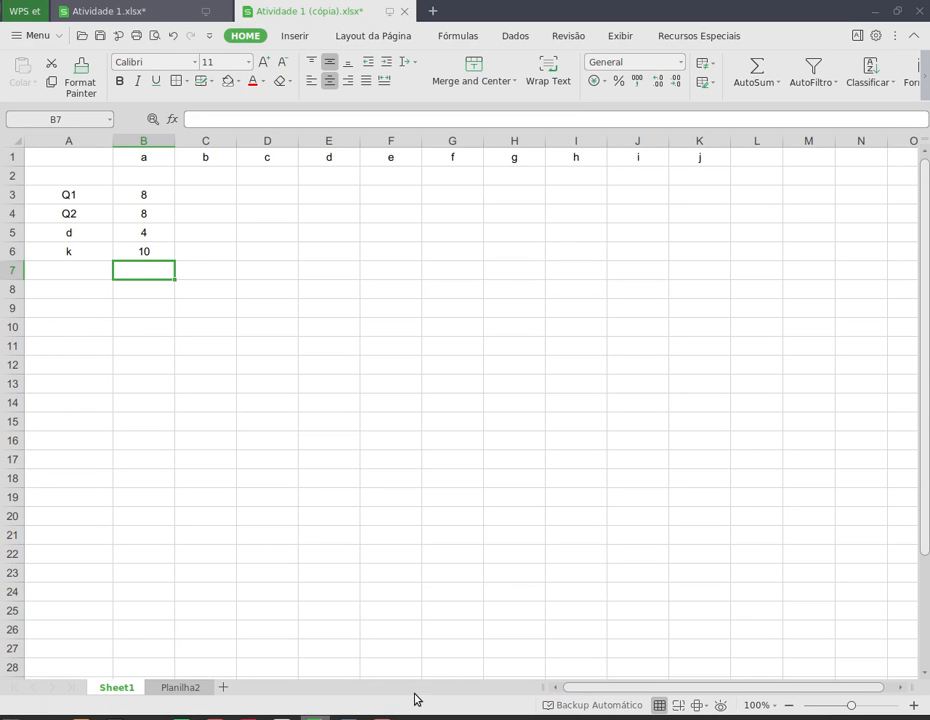
- Review the PDF table's remaining items and open the sheet Planilha2, which holds the data for items a to j
left_click(382, 715)
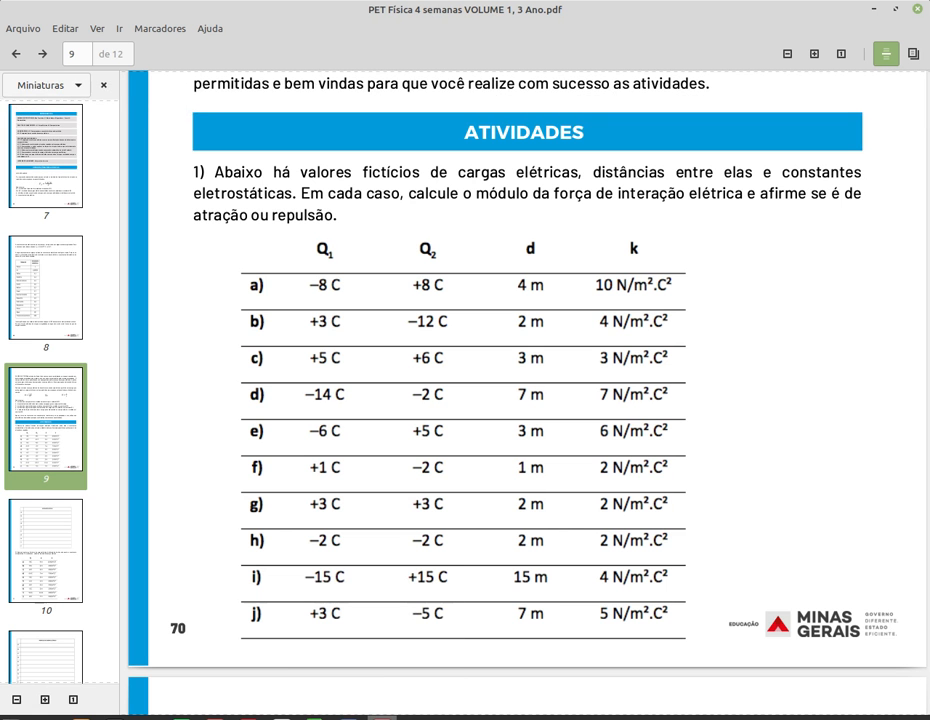
key("alt+Tab")
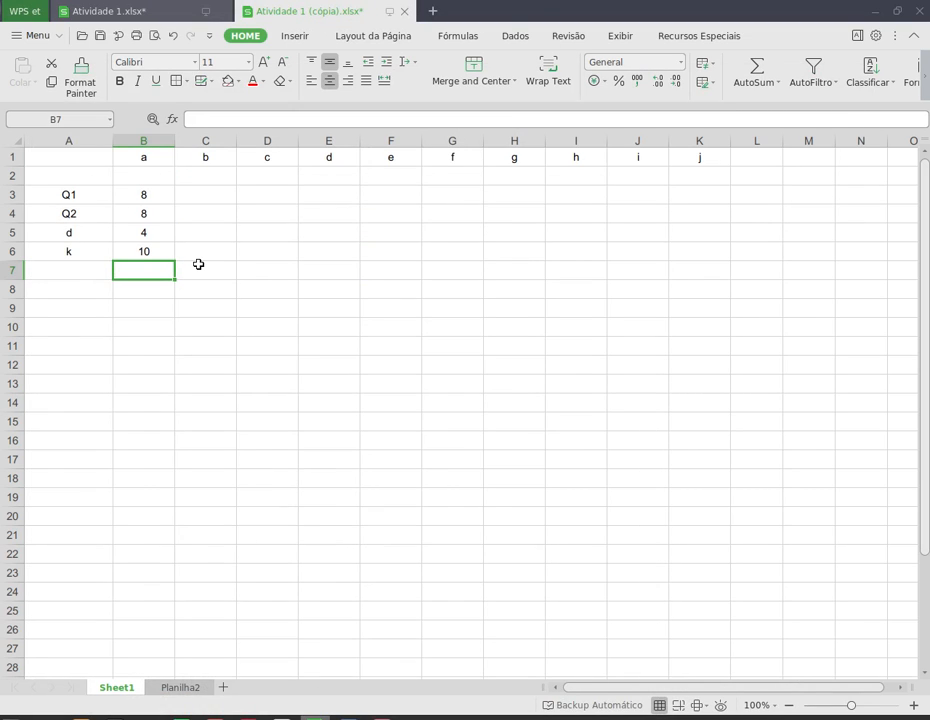
left_click(172, 689)
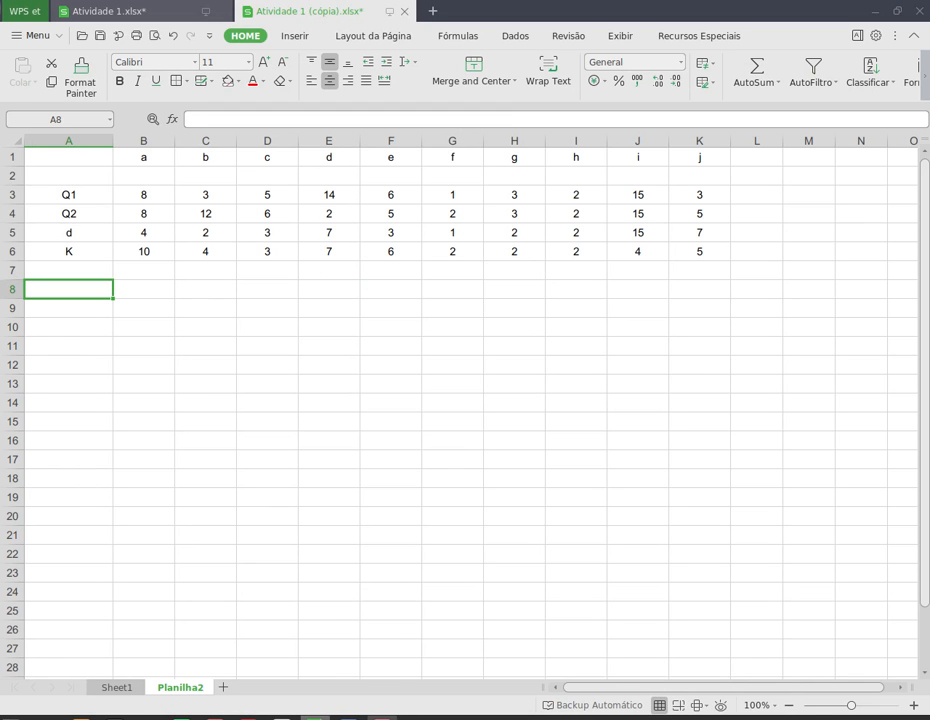
left_click(382, 717)
left_click(382, 717)
- Enter the row label F in cell A9 of Planilha2 for the electric force
left_click(84, 310)
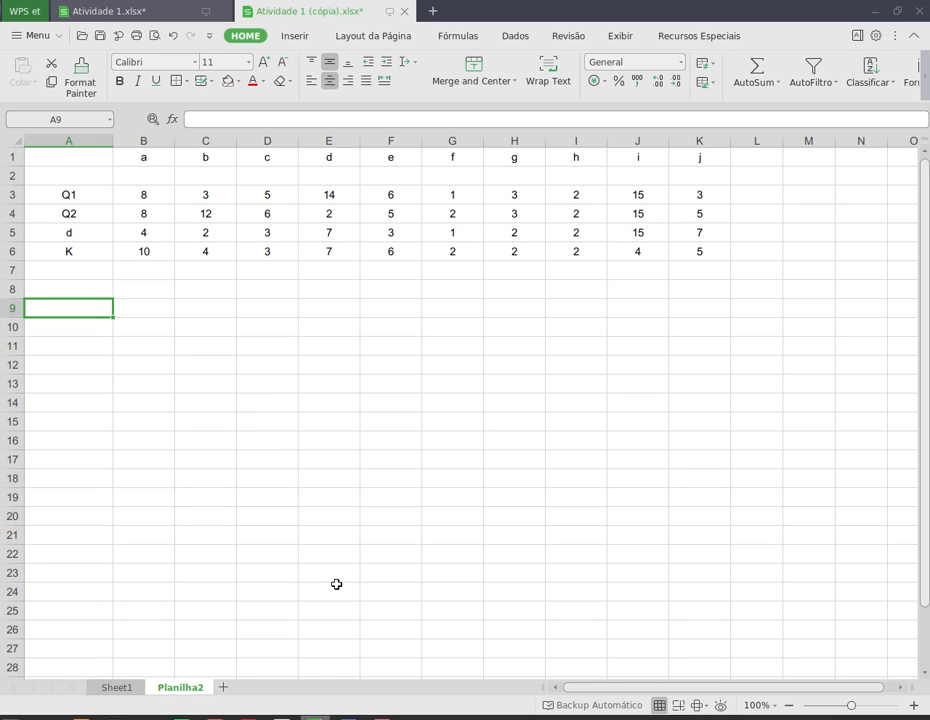
type("F")
key("Return")
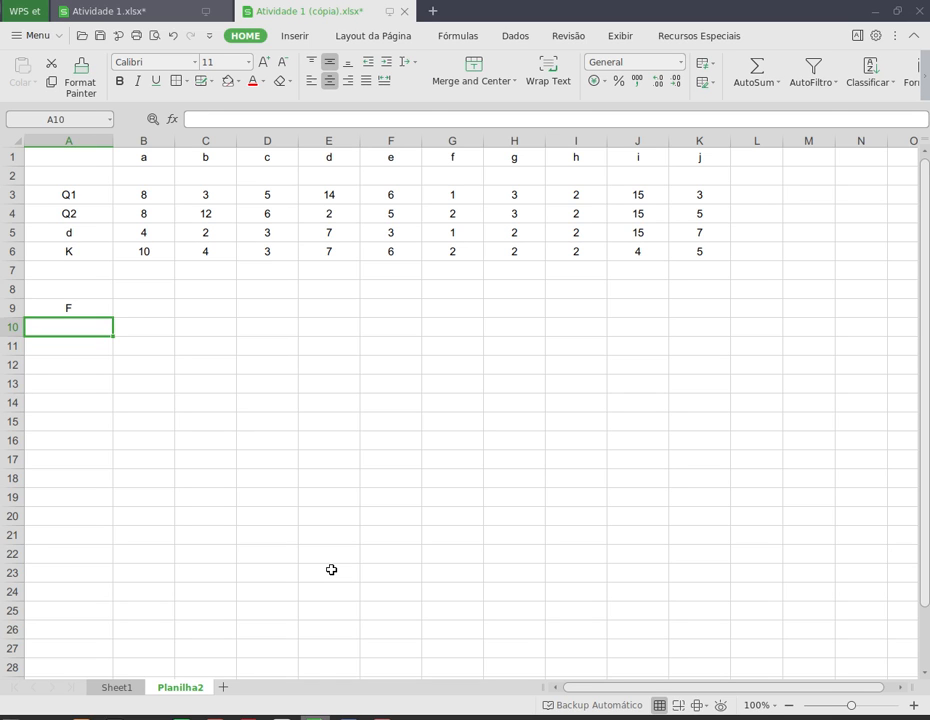
- Select cell B9 and consult the Coulomb's law formula on page 7 of the PDF
key("Up")
key("Right")
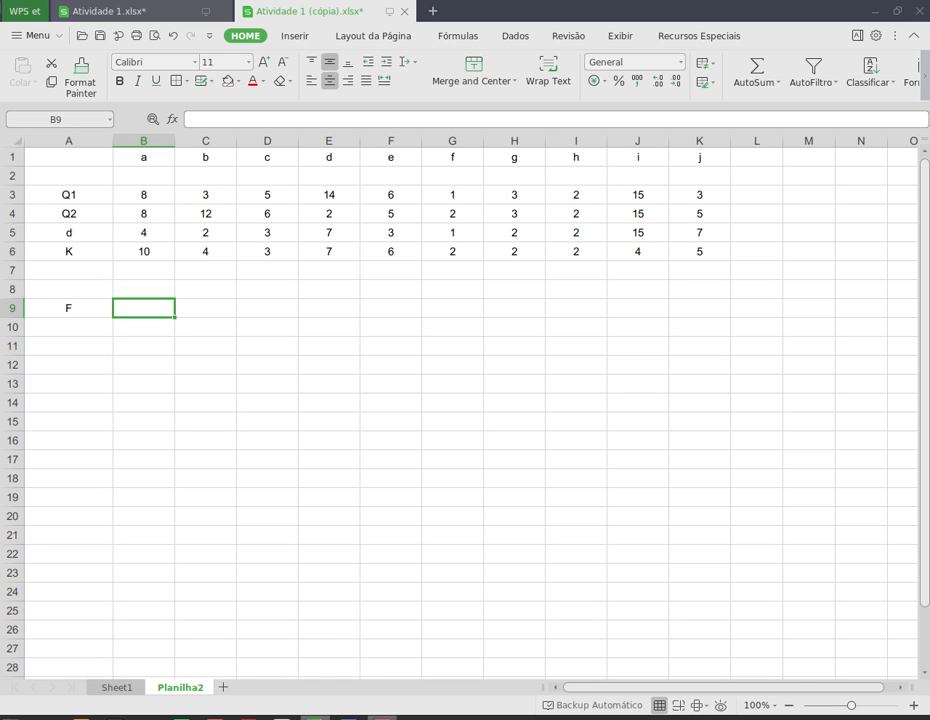
left_click(382, 717)
scroll(409, 545, "up", 20)
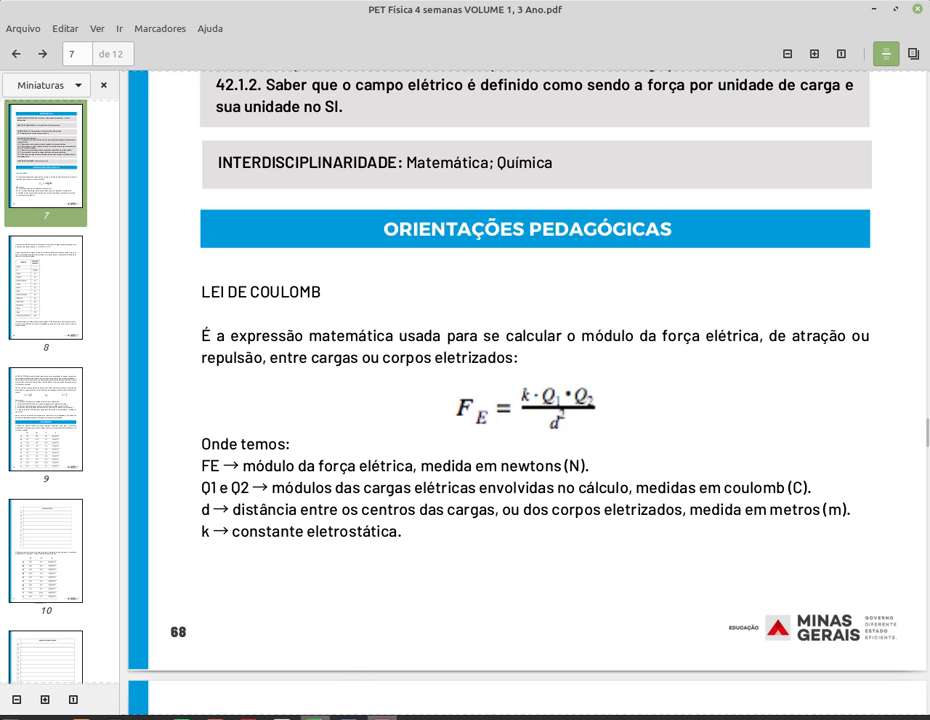
mouse_move(315, 716)
left_click(276, 625)
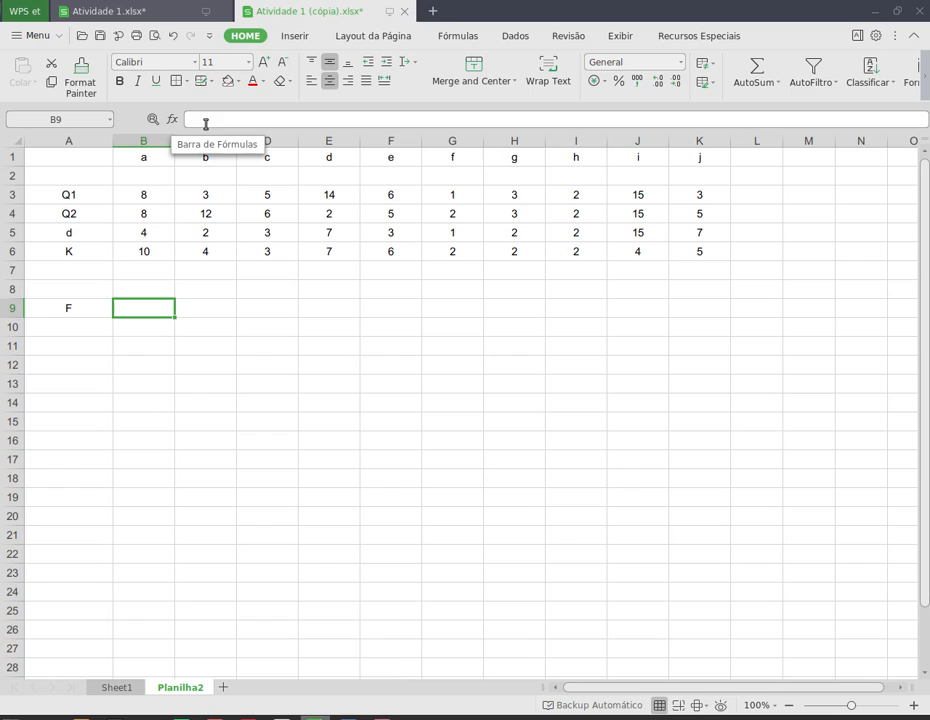
- Start the force formula in B9 by multiplying k, Q1 and Q2 of item a as =B6*B3*B4
left_click(210, 120)
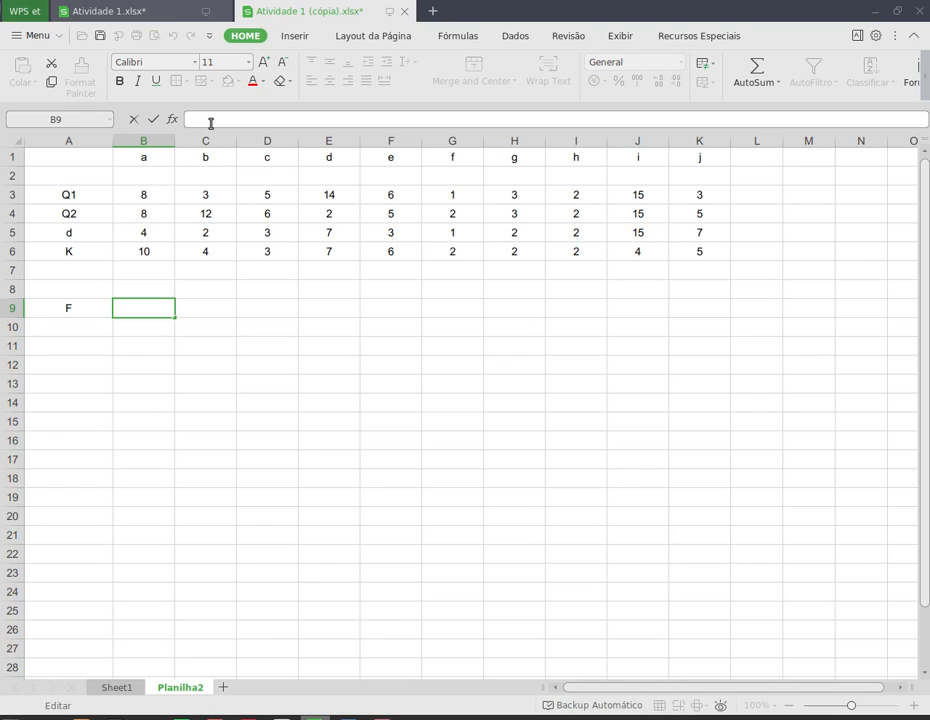
type("=")
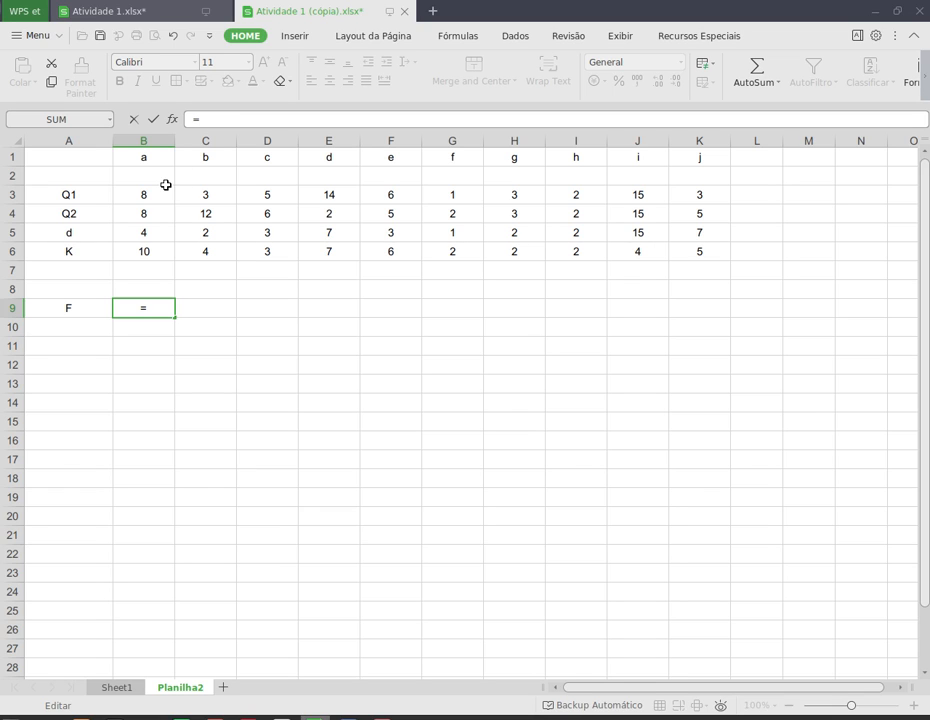
left_click(149, 251)
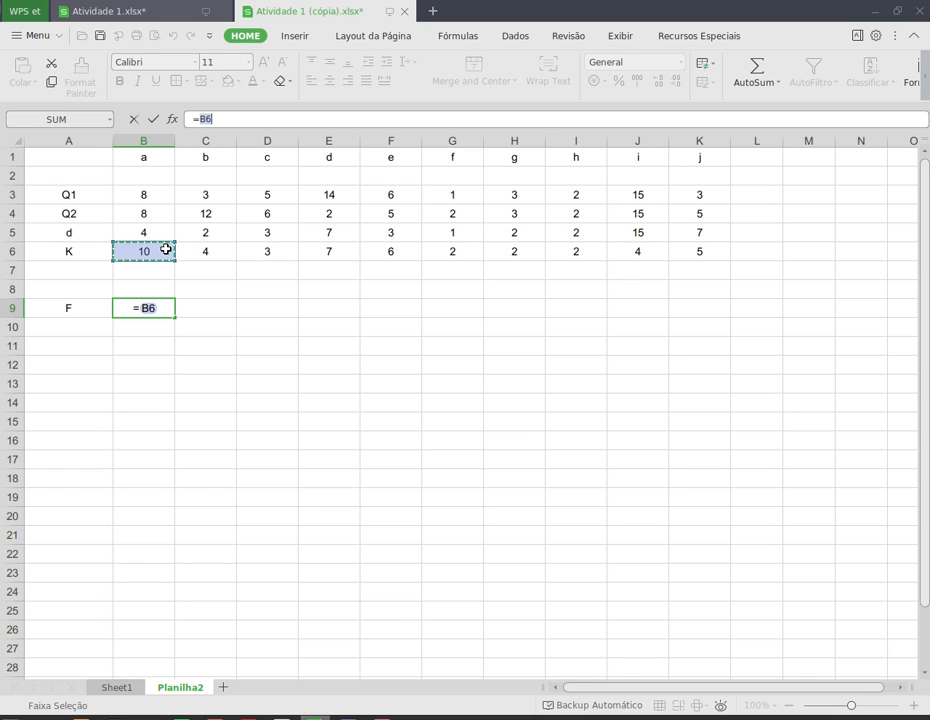
type("*")
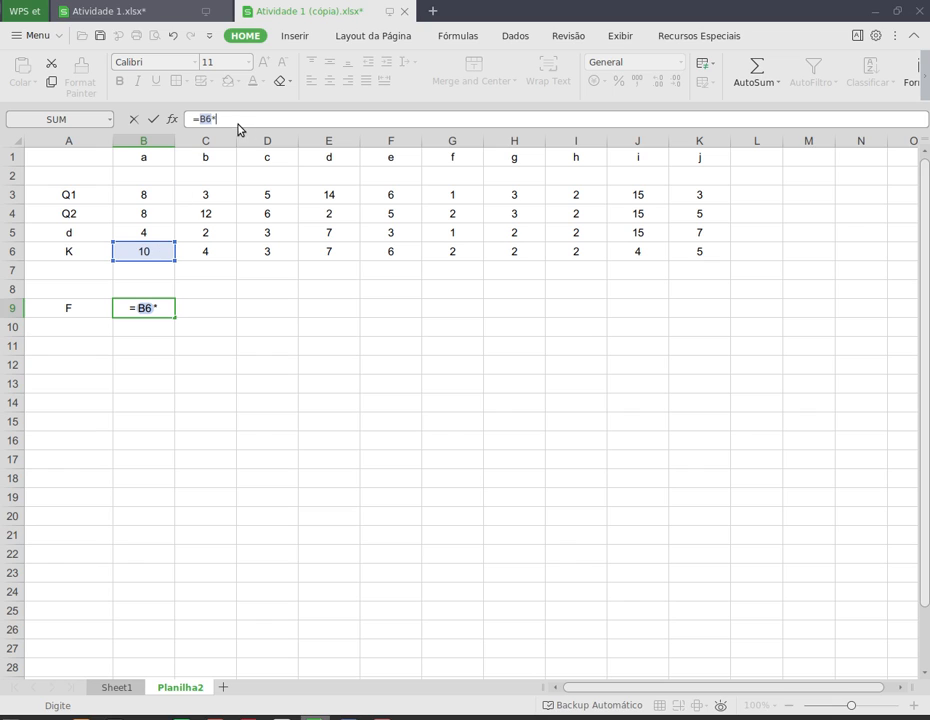
left_click(147, 192)
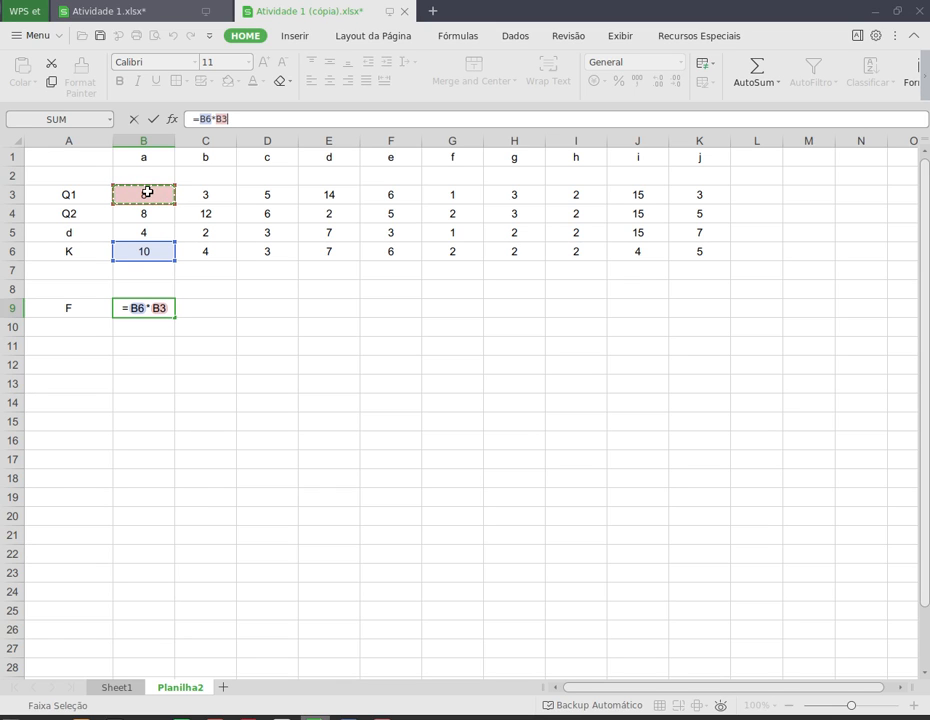
type("*")
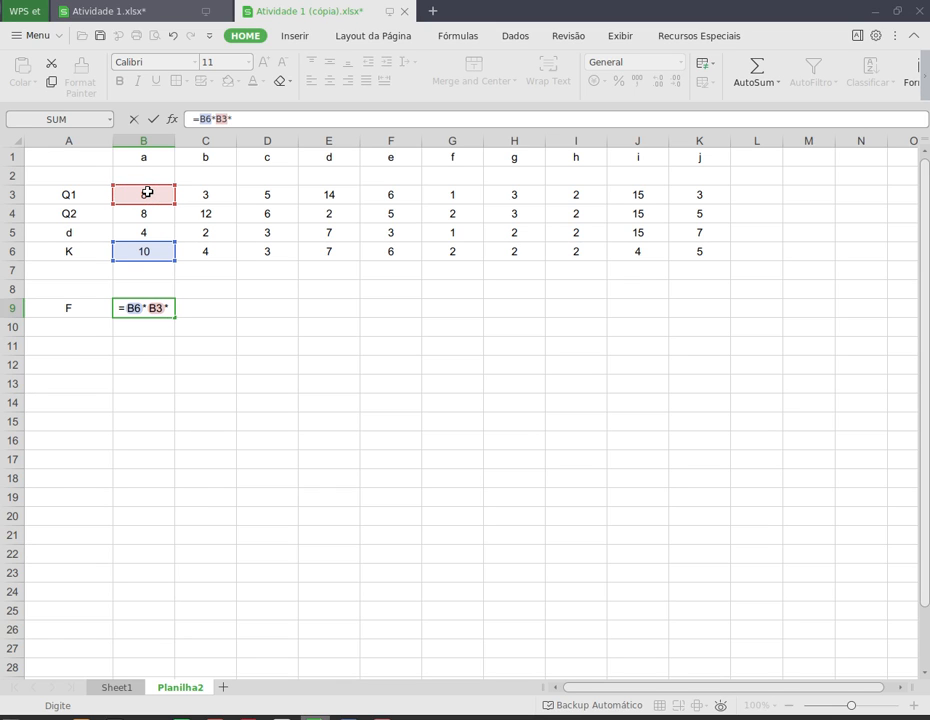
left_click(155, 218)
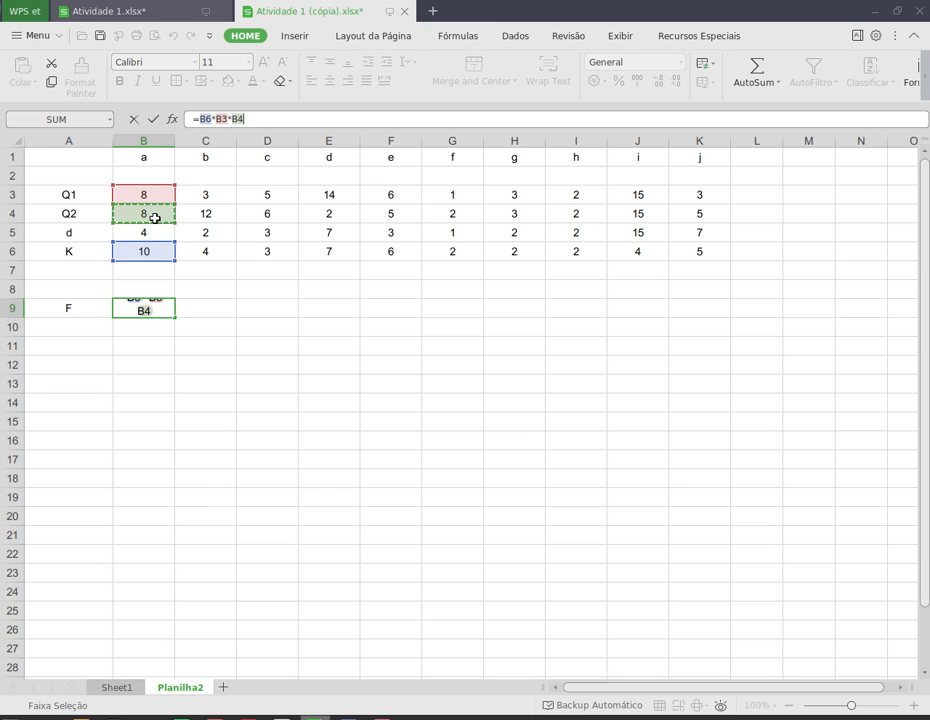
- Enclose the product in the B9 formula in parentheses, giving =(B6*B3*B4)
left_click(201, 119)
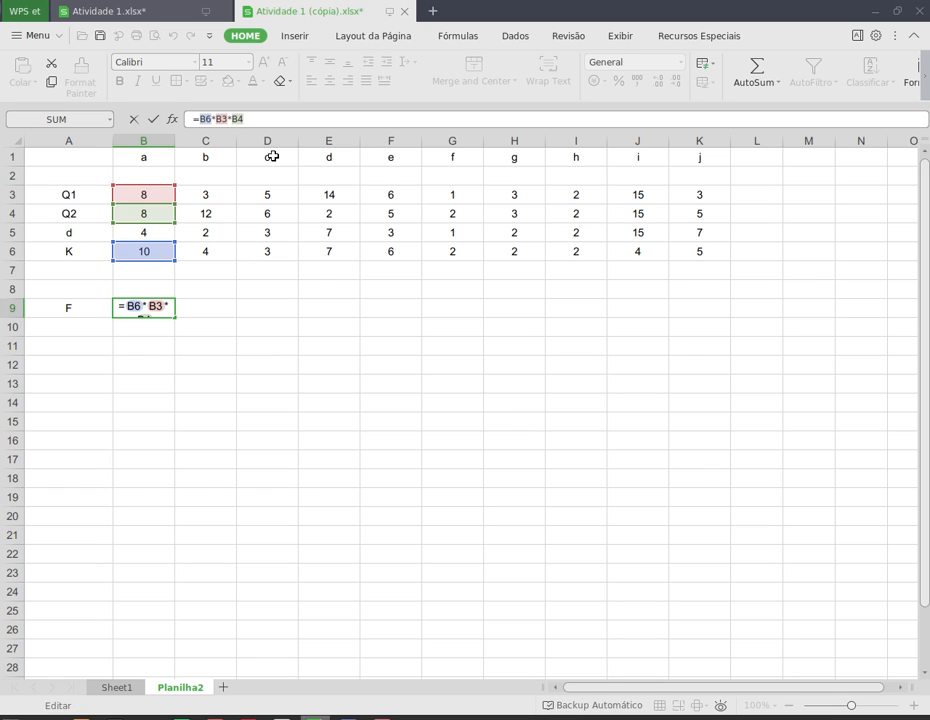
type("(")
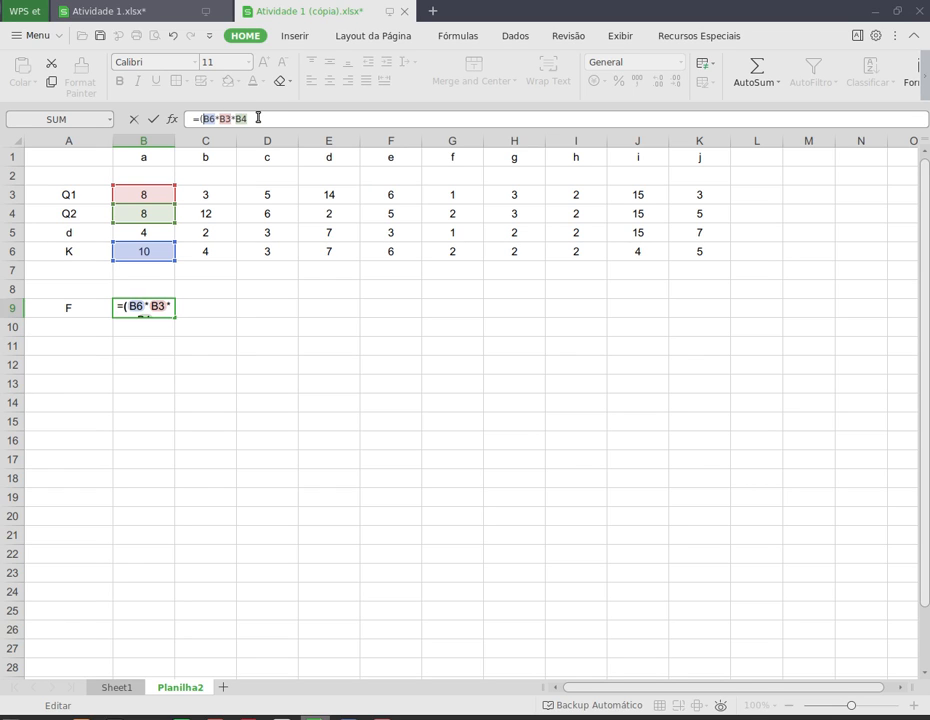
type(")")
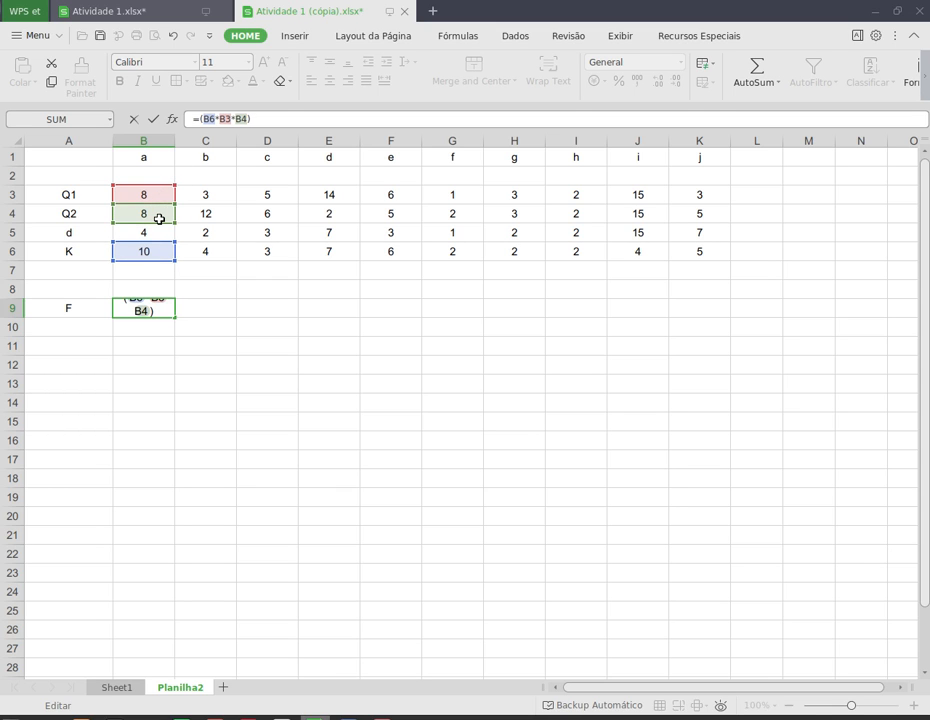
- Check Coulomb's law in the PDF and complete the B9 force formula with the squared distance as divisor, giving =(B6*B3*B4)/(B5^2)
left_click(381, 716)
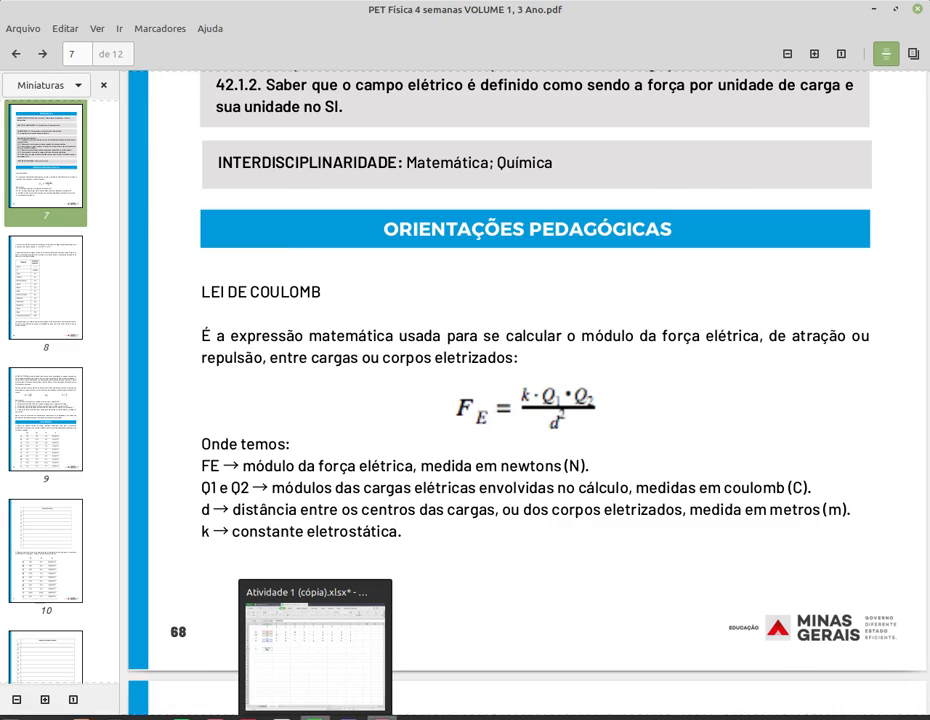
left_click(314, 718)
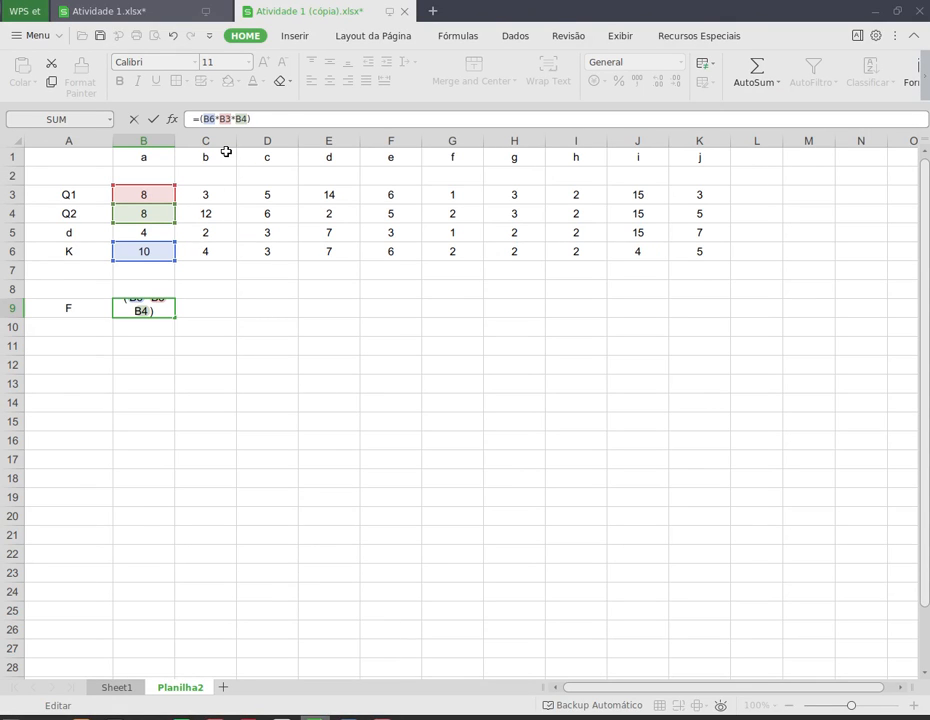
type("/")
key("BackSpace")
type("/(")
left_click(153, 233)
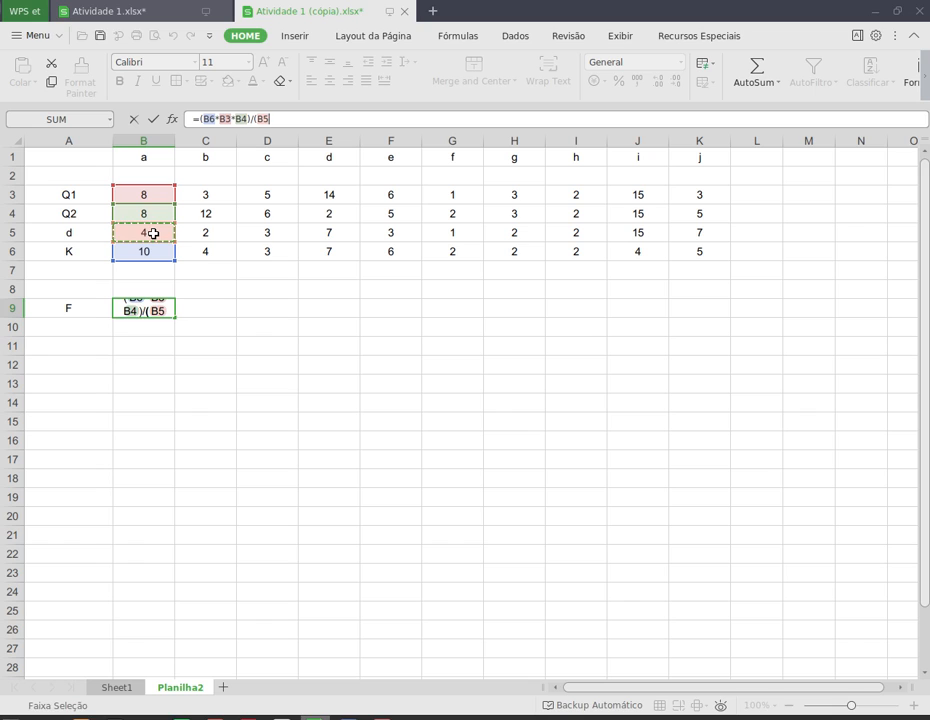
type("^")
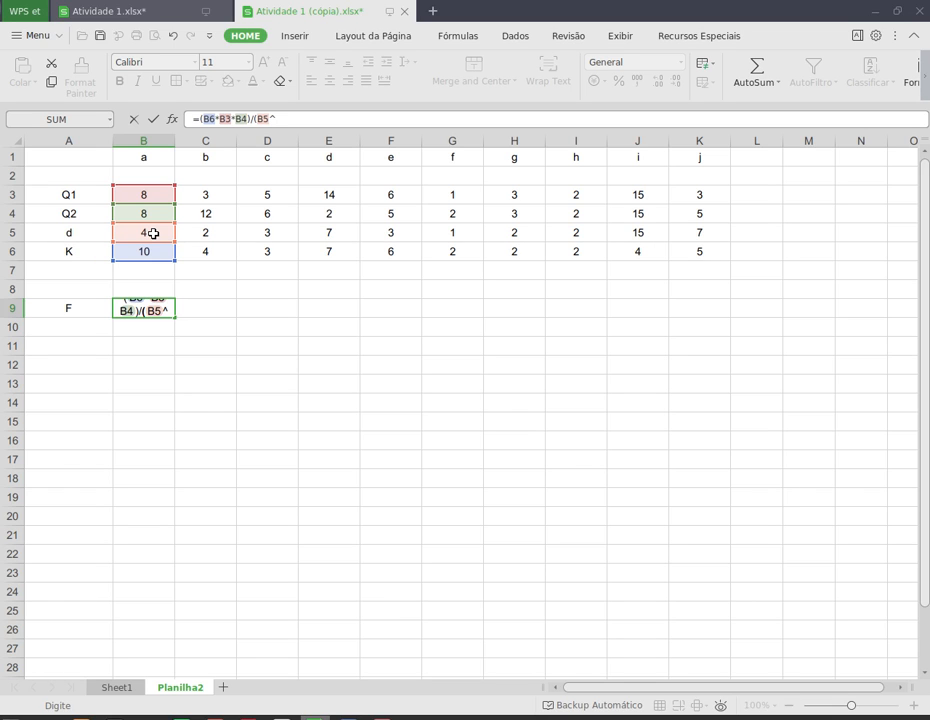
type("2)")
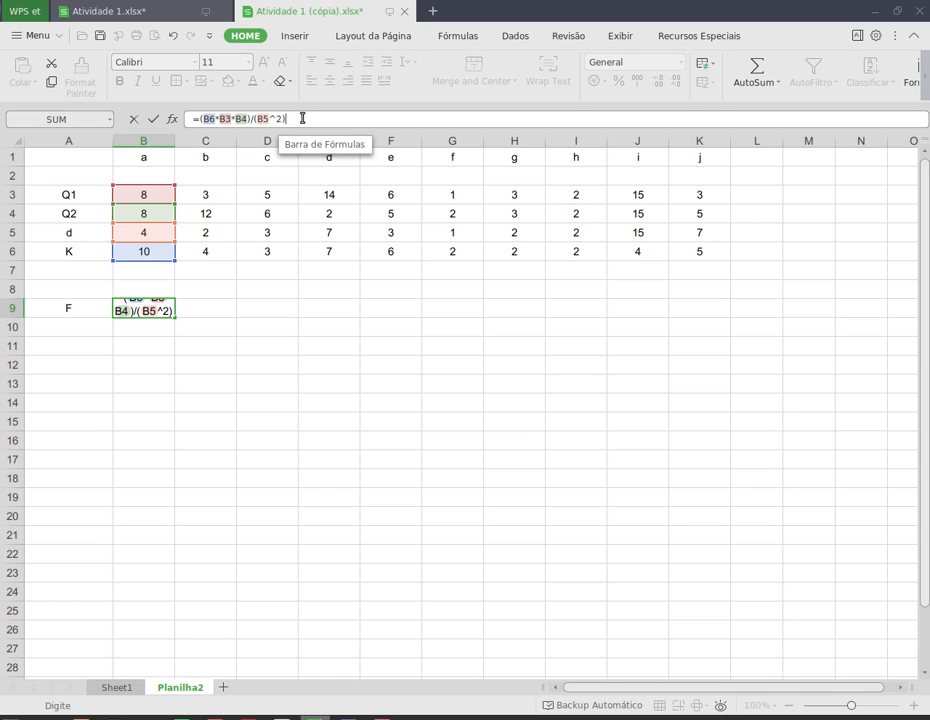
key("Return")
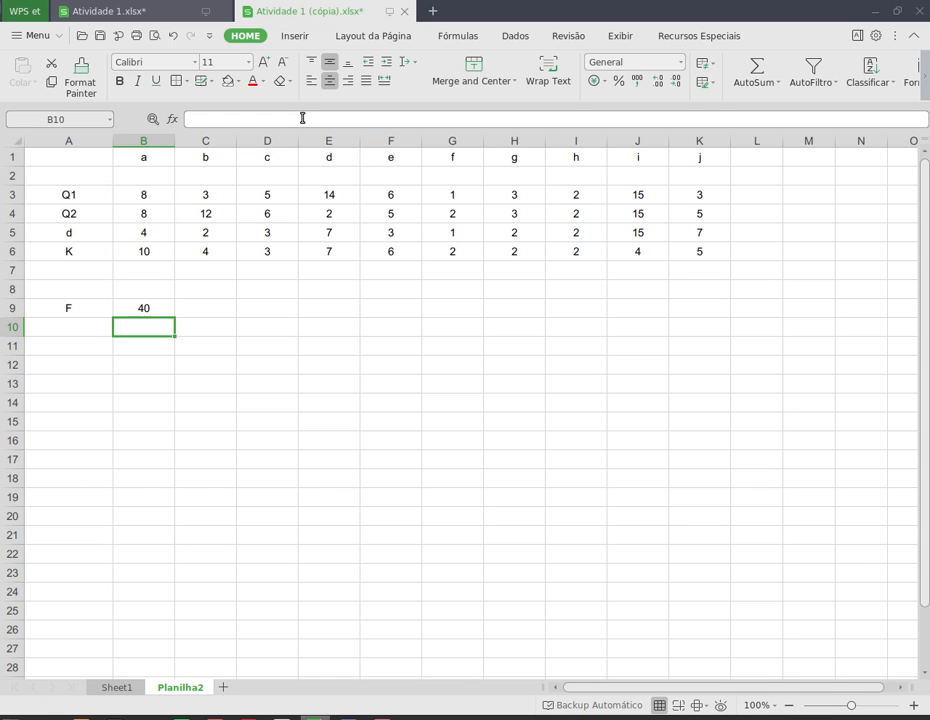
- Fill the force formula from B9 across row 9 to K9, covering items a to j
left_click(157, 308)
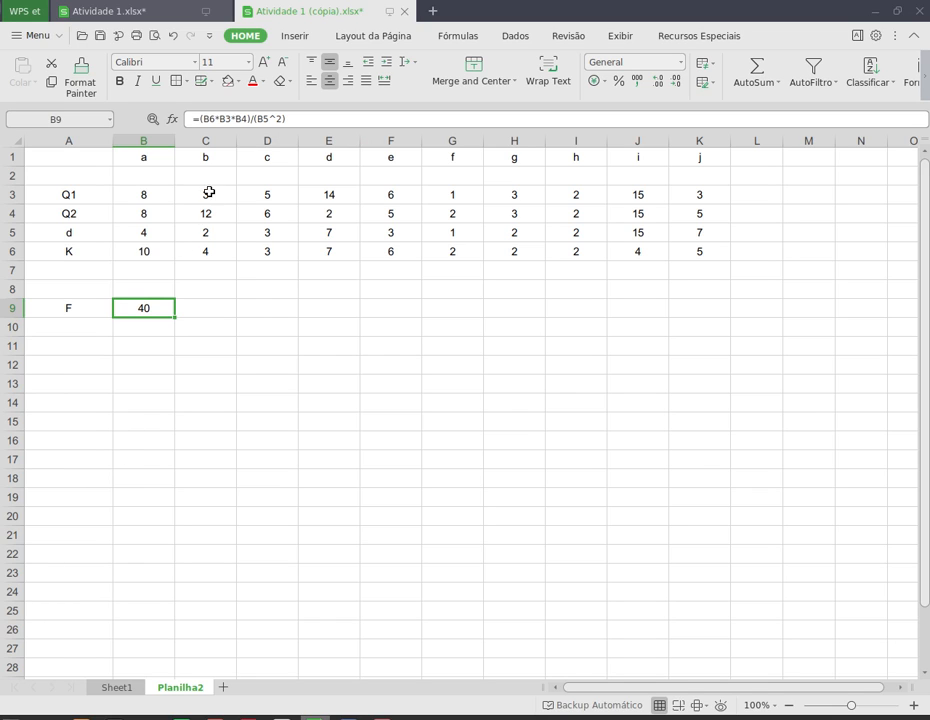
left_click(149, 158)
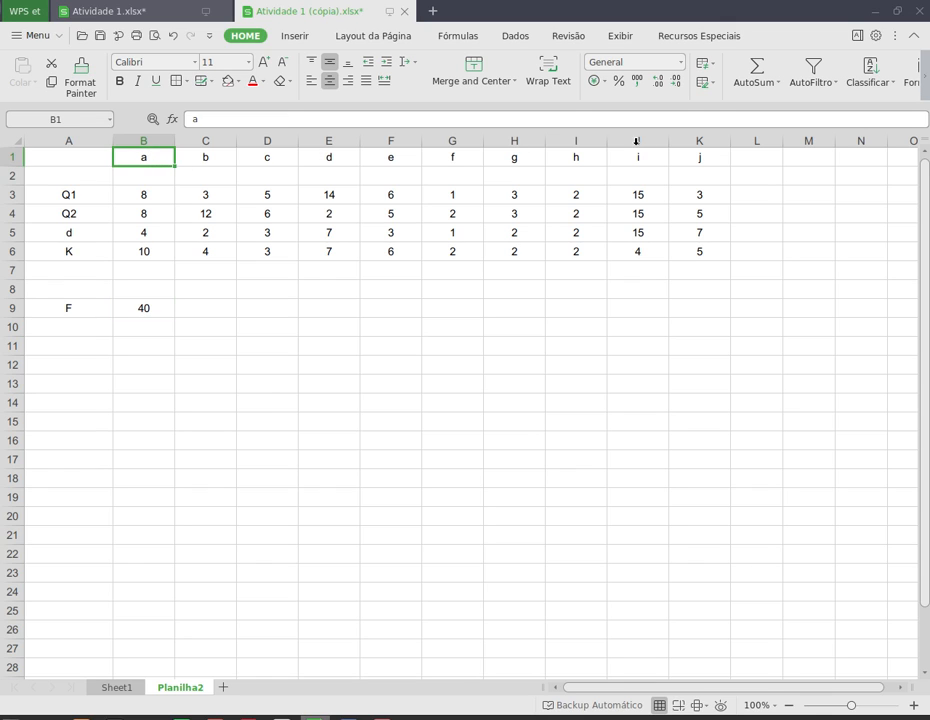
left_click(700, 160, "shift")
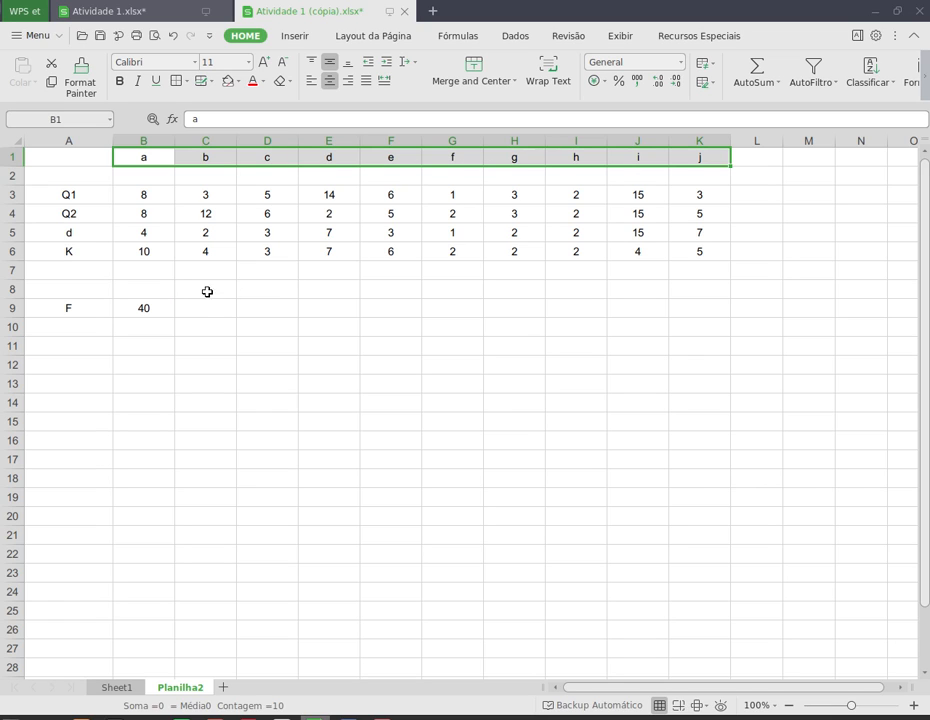
left_click(166, 306)
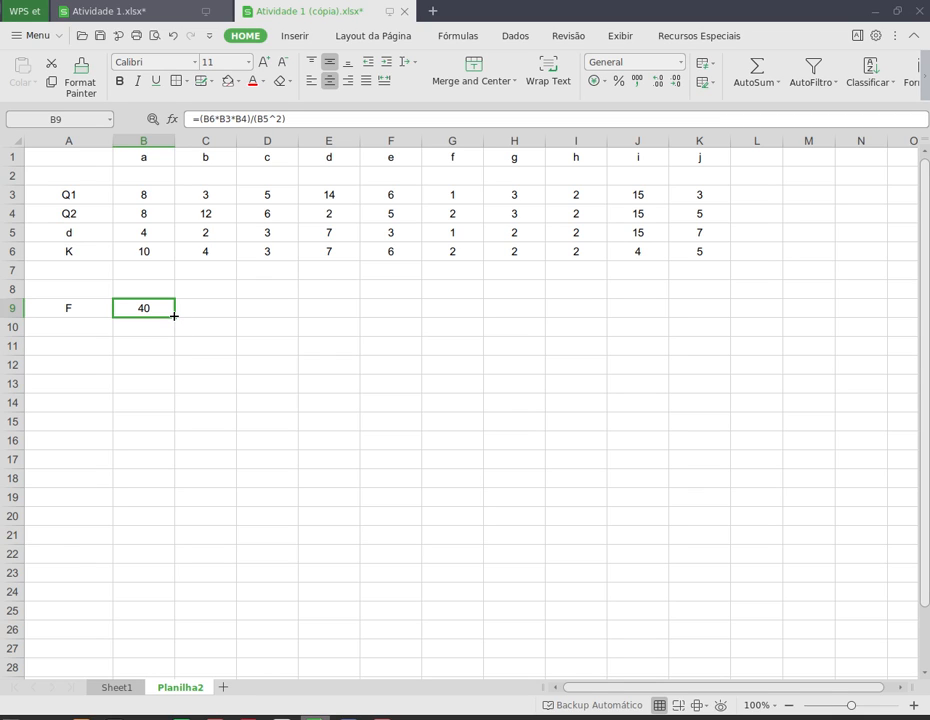
left_click_drag(175, 316, 706, 302)
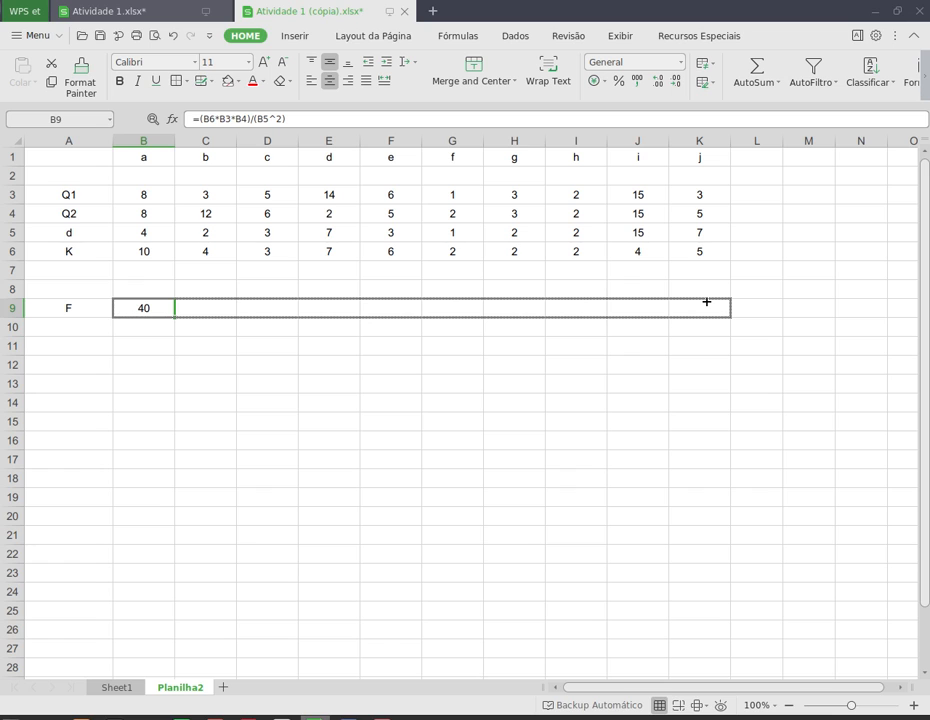
left_click_drag(706, 301, 706, 301)
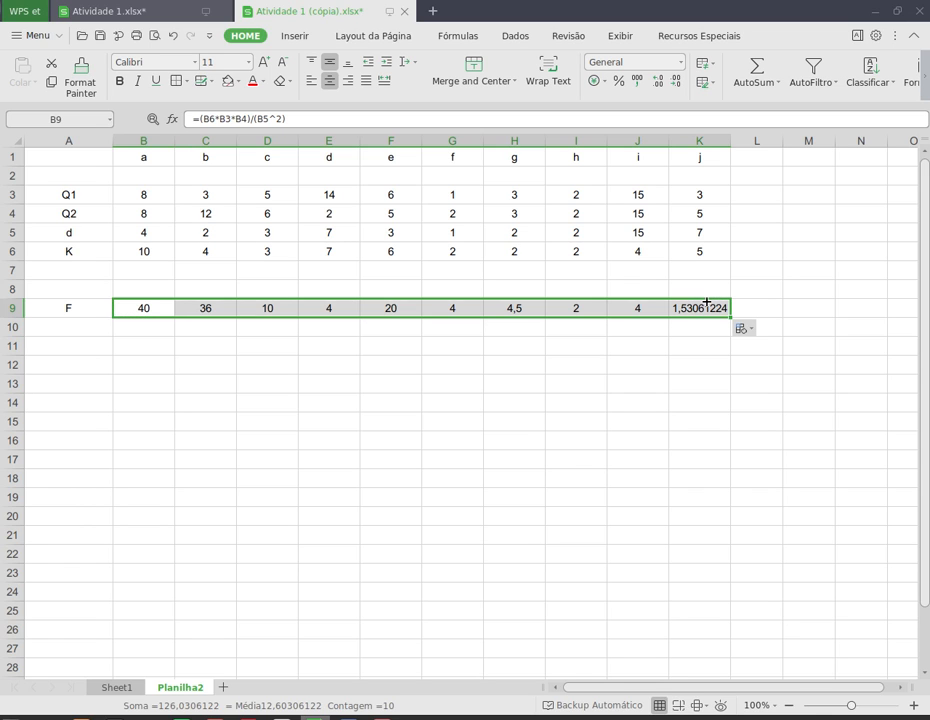
left_click(502, 378)
- Examine the filled force formulas in B9 to K9, comparing the cell references each item's column uses
left_click(151, 310)
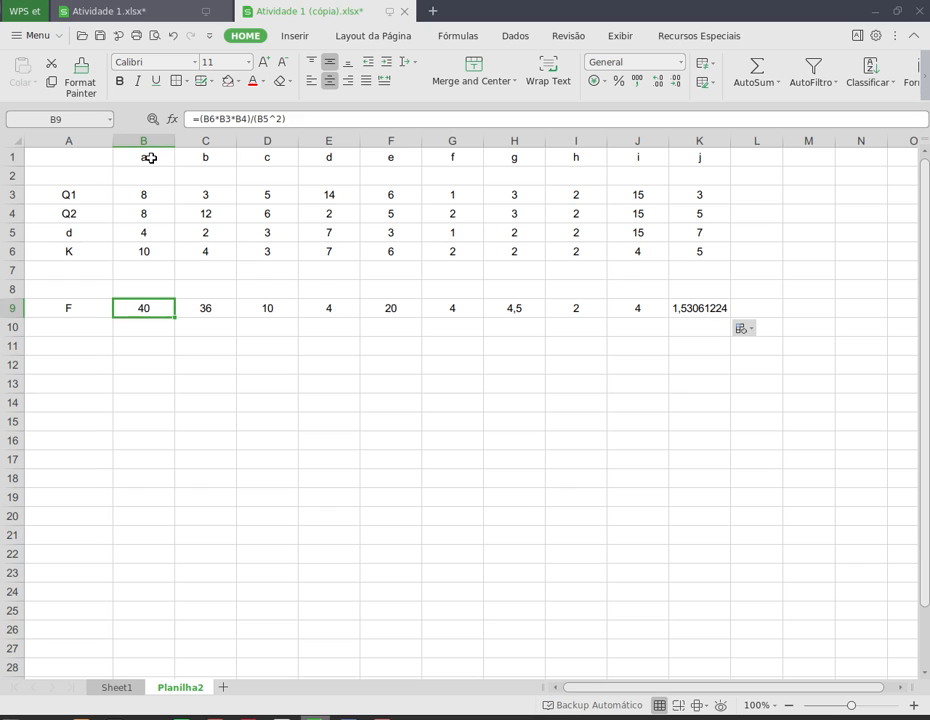
left_click(152, 156)
left_click(150, 139)
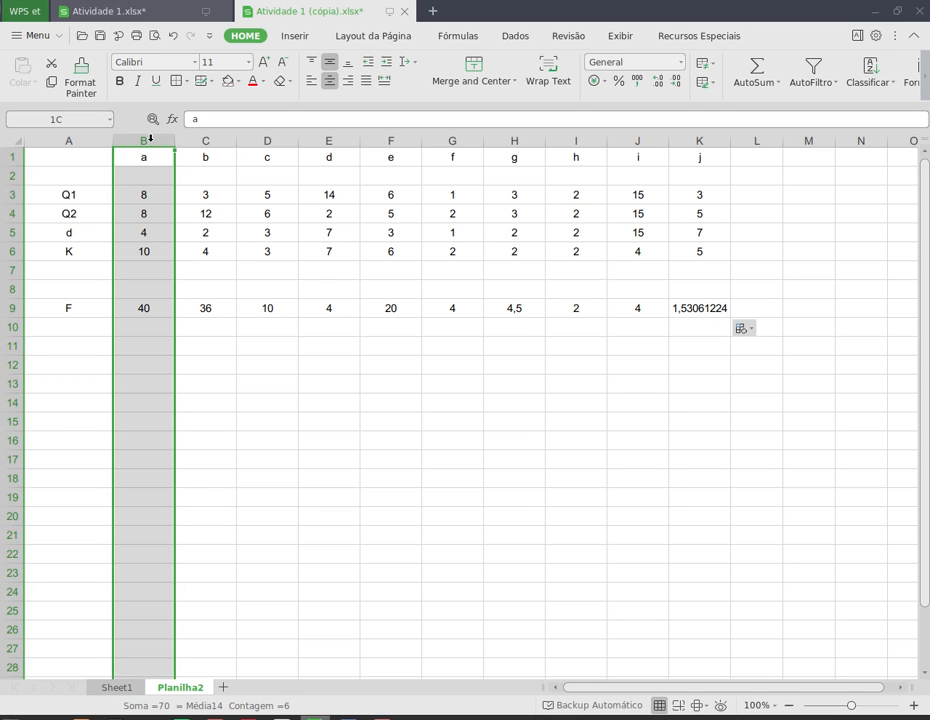
left_click(141, 309)
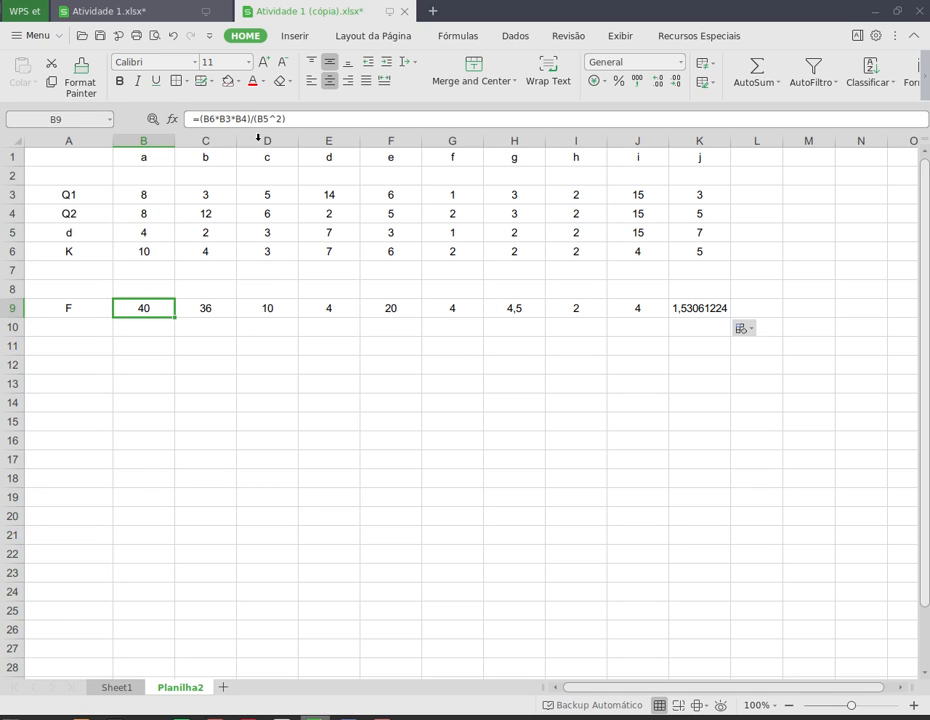
key("Right")
key("Right")
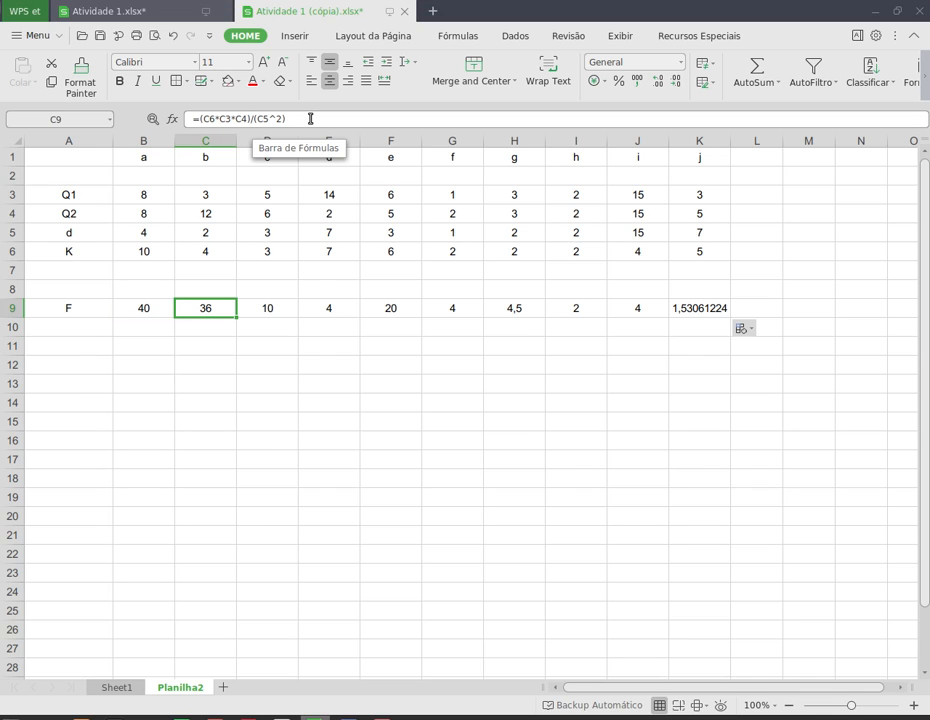
key("Right")
key("Right")
key("Right")
key("Right")
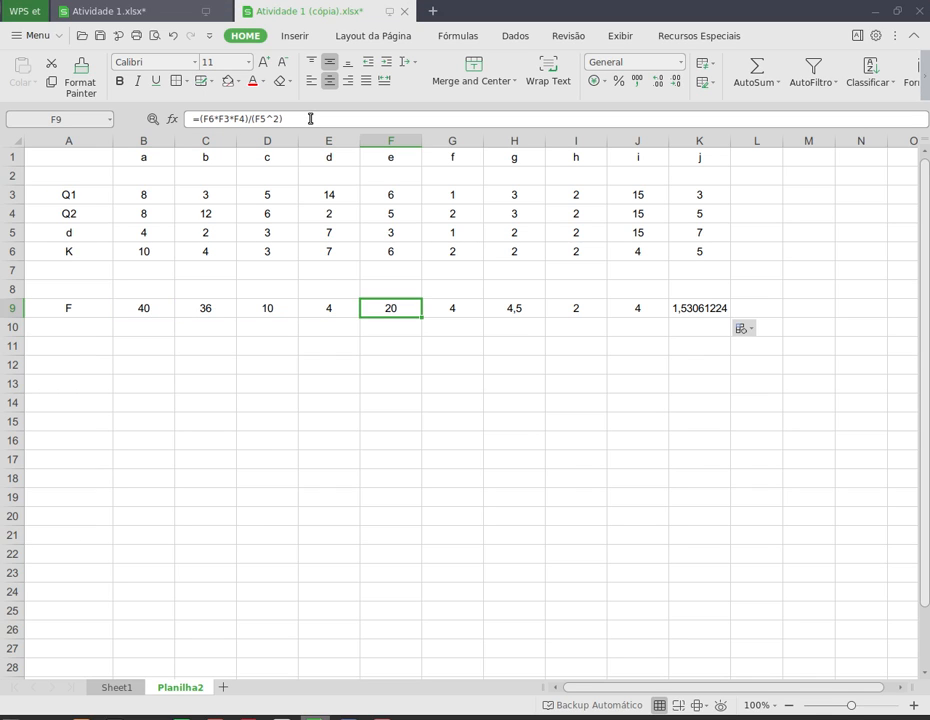
key("Right")
key("Right")
key("Right")
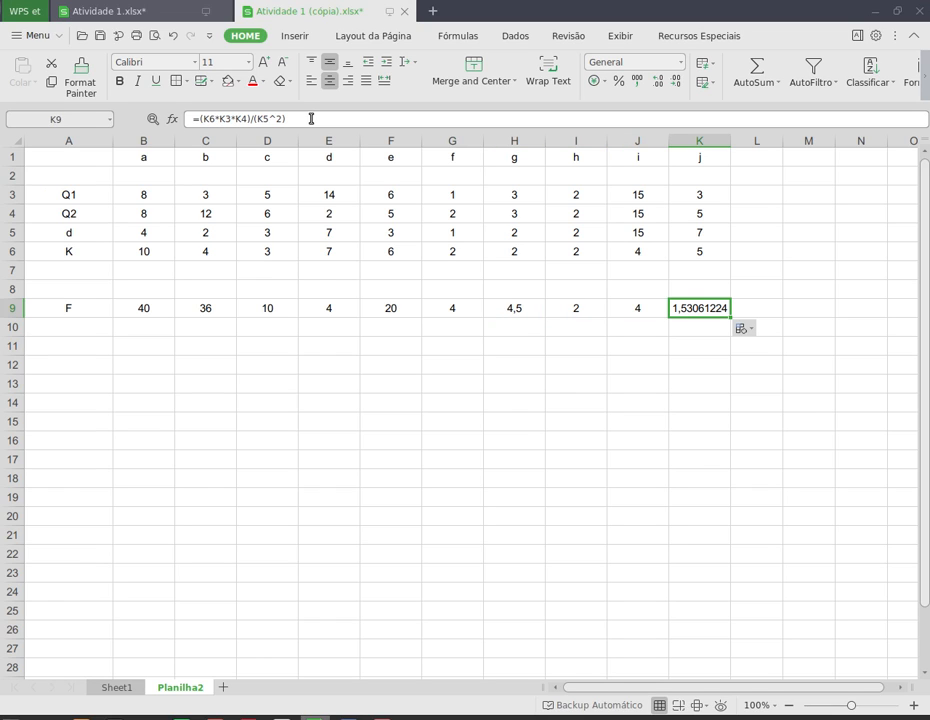
key("Left")
key("Left")
key("Left")
key("Left")
key("Left")
key("Left")
key("Left")
key("Left")
key("Left")
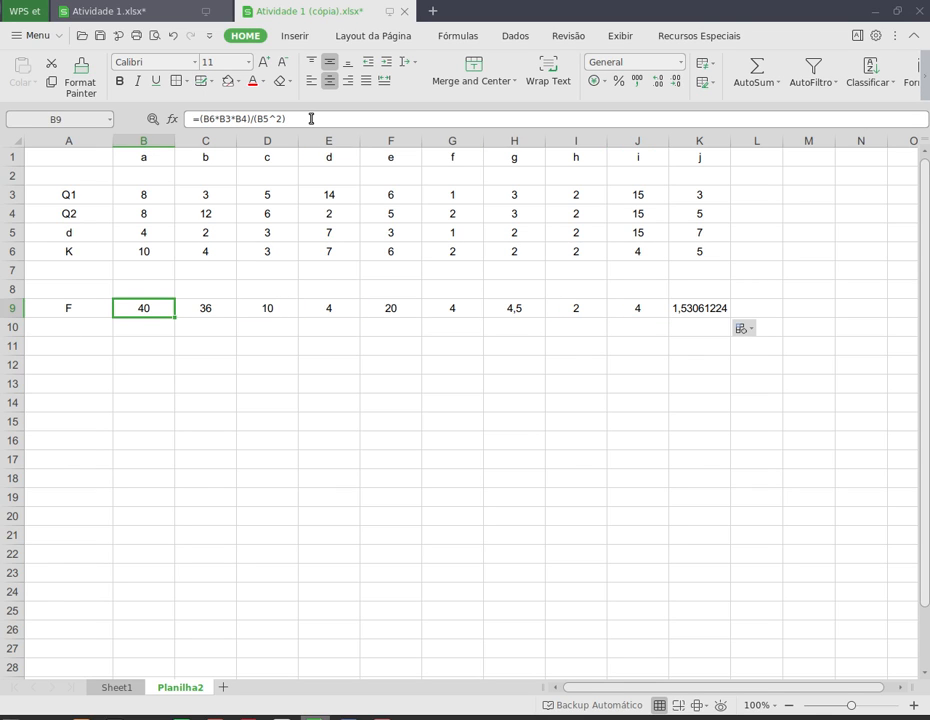
key("Right")
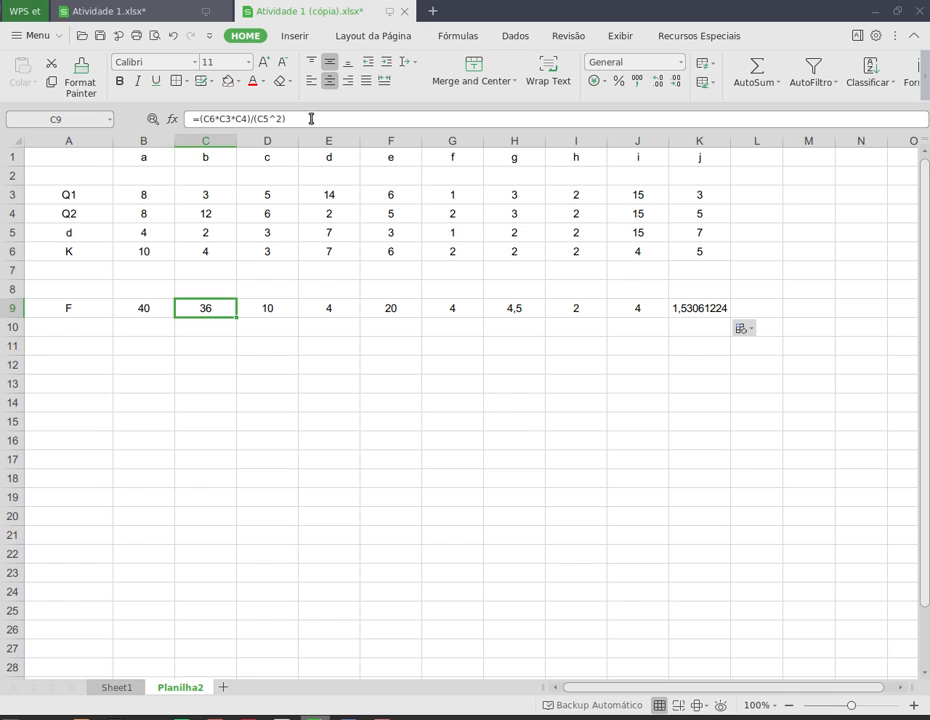
key("Right")
key("Right")
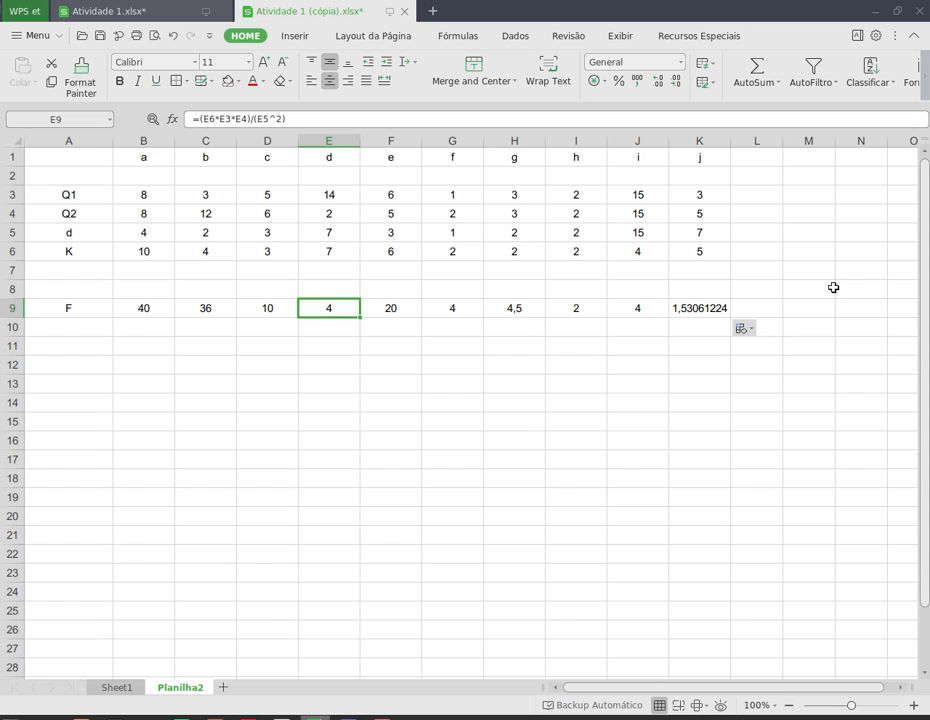
left_click(140, 308)
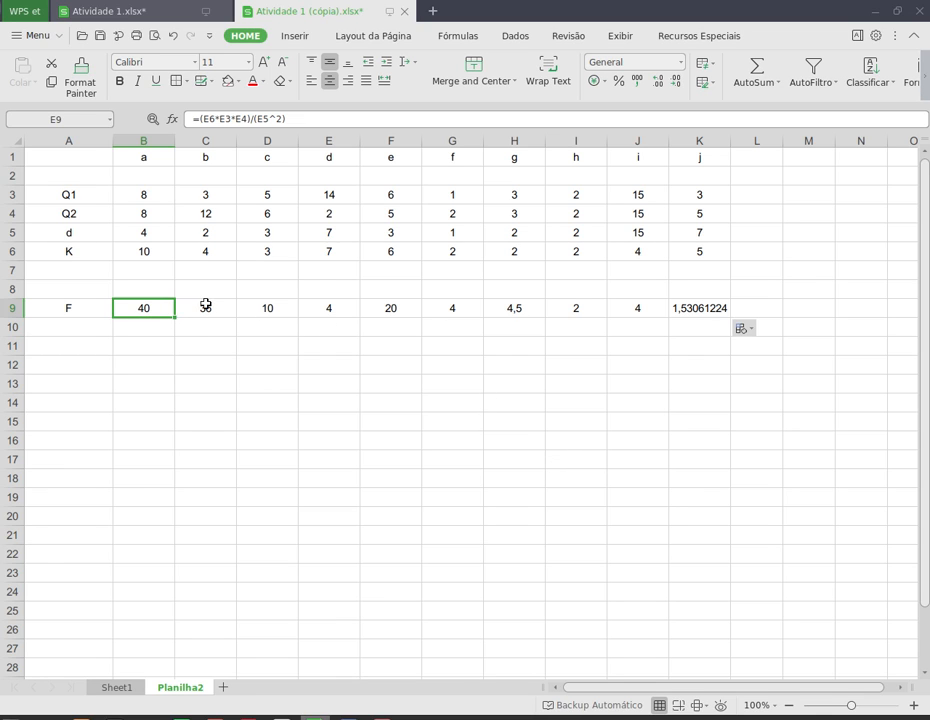
key("Right")
key("Right")
key("Right")
key("Right")
key("Right")
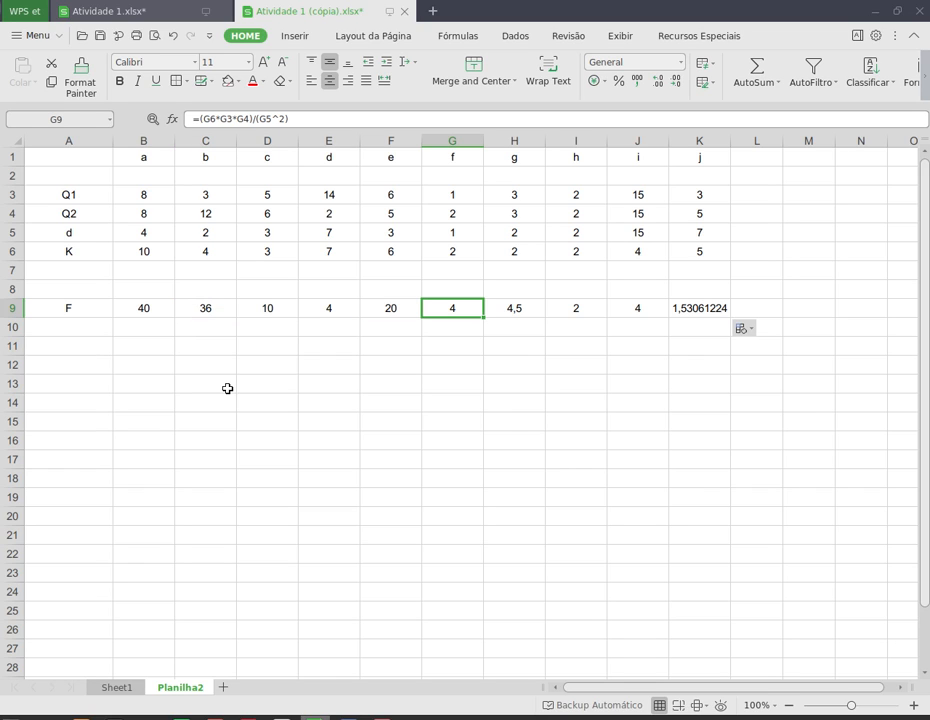
left_click(147, 309)
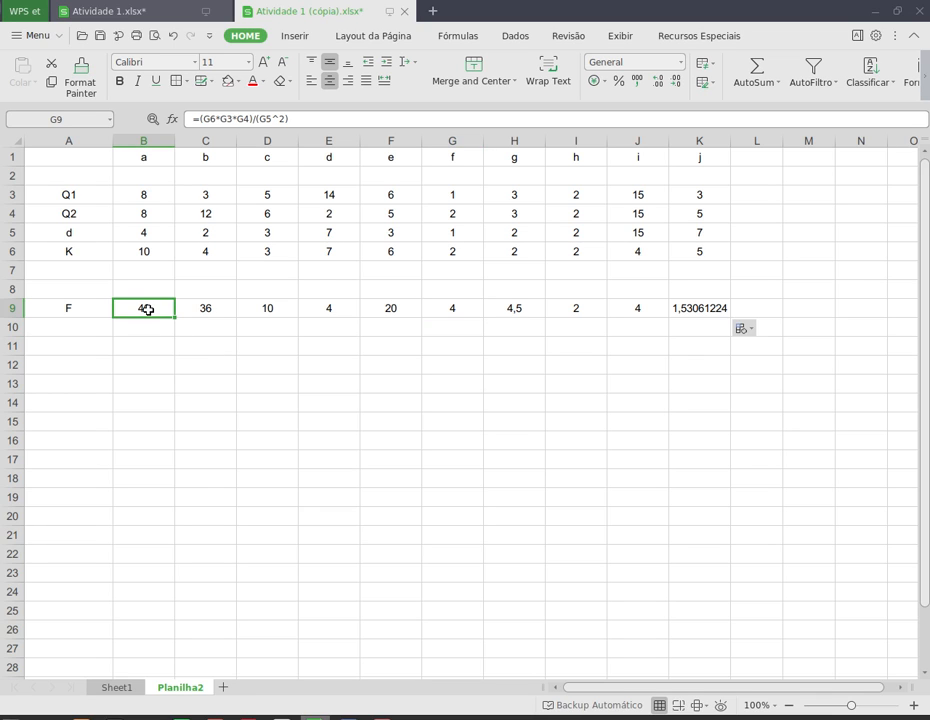
key("shift+Right")
key("shift+Right")
key("shift+Right")
key("shift+Right")
key("shift+Right")
key("shift+Right")
key("shift+Right")
key("shift+Right")
key("shift+Right")
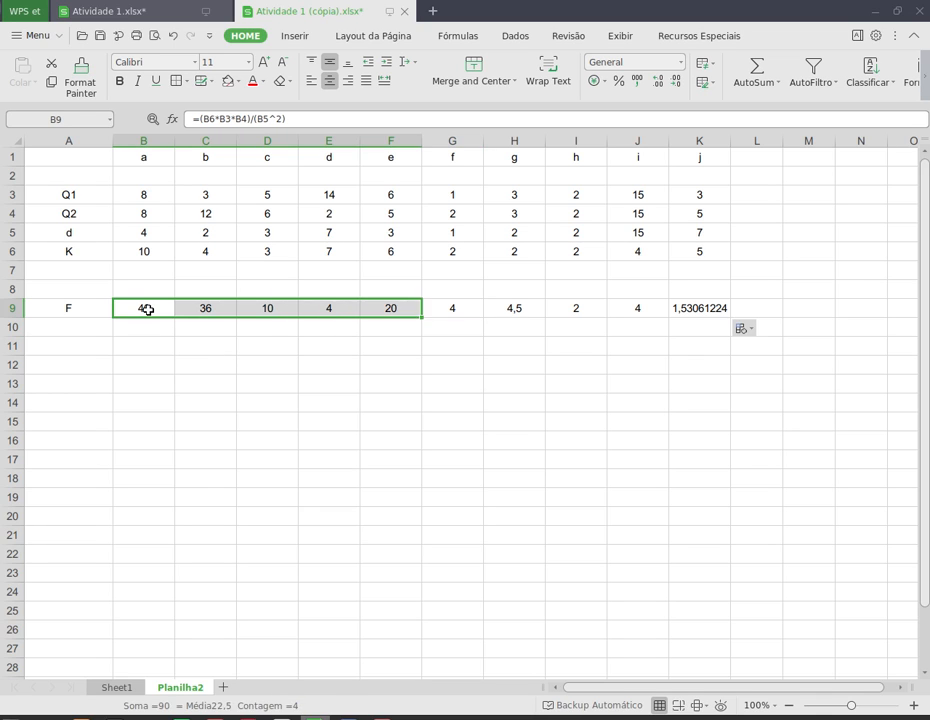
left_click(229, 383)
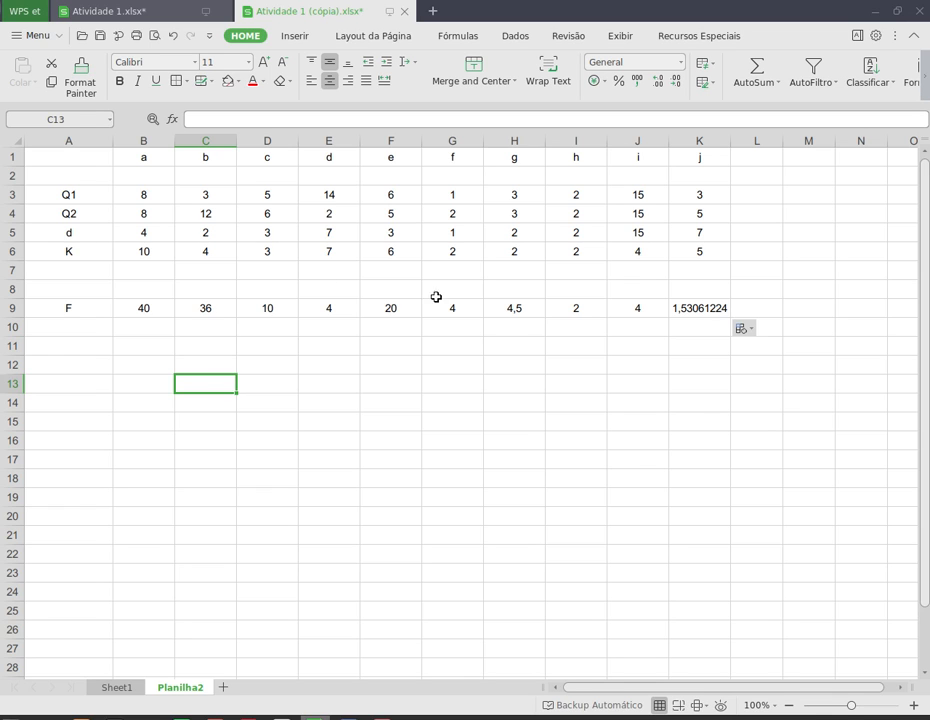
left_click_drag(708, 386, 156, 160)
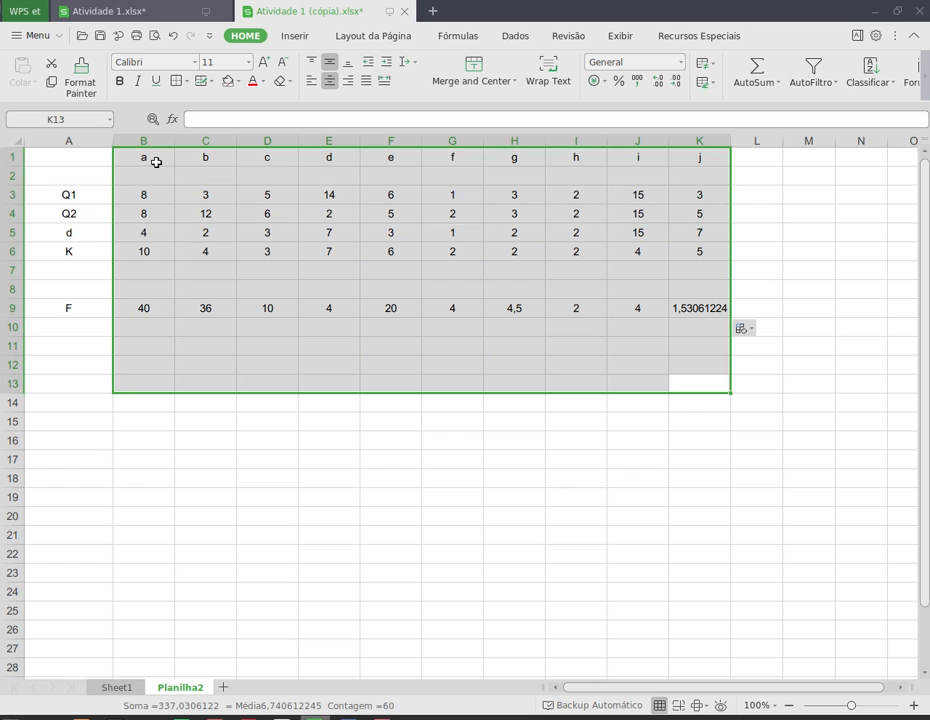
left_click(307, 473)
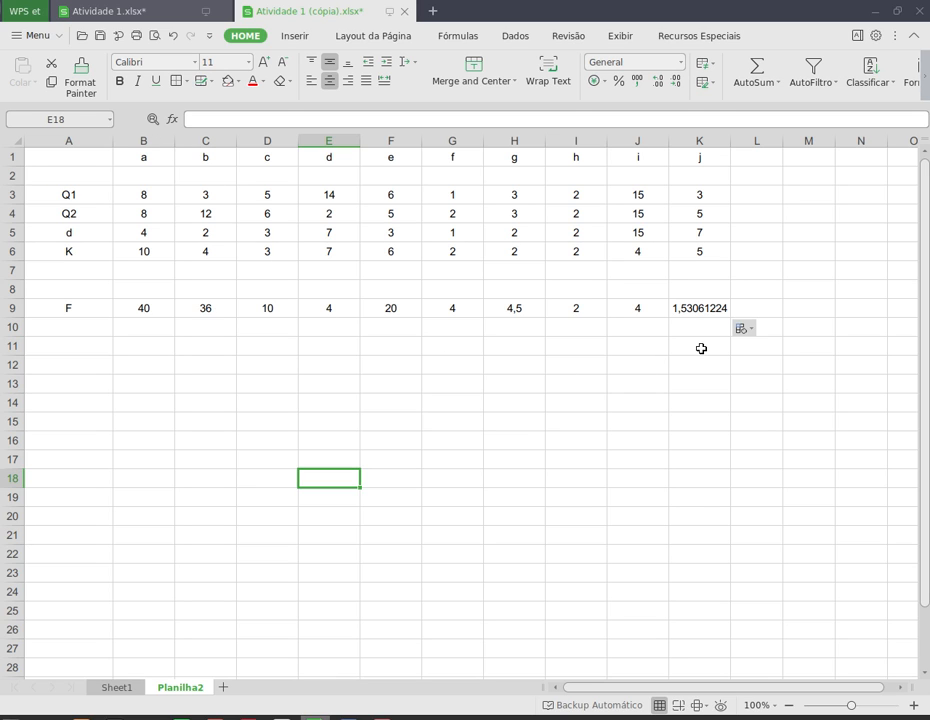
left_click_drag(701, 348, 143, 175)
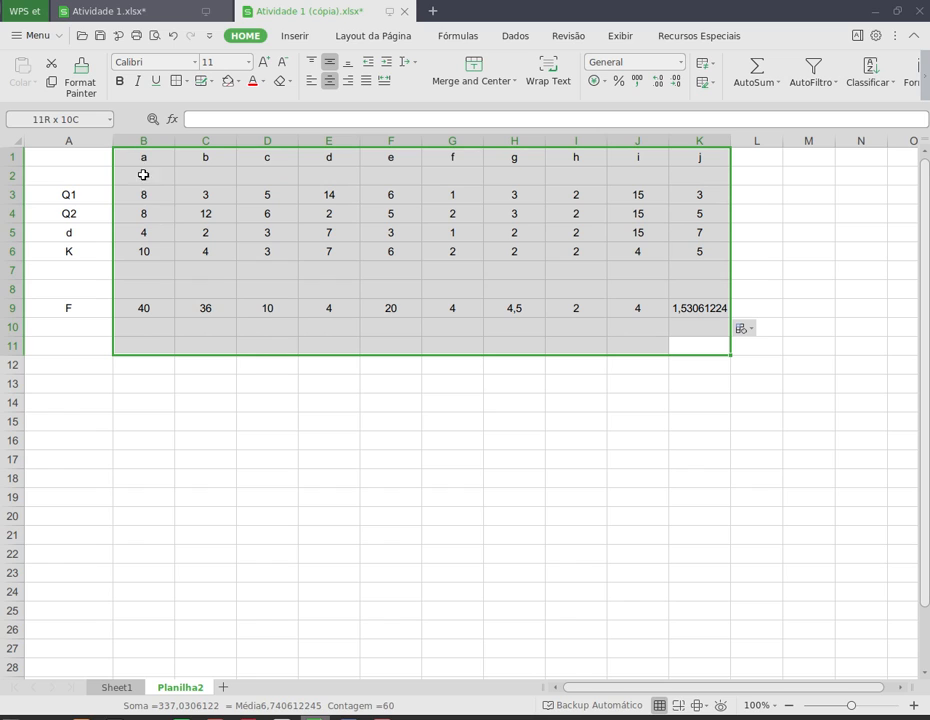
left_click(236, 381)
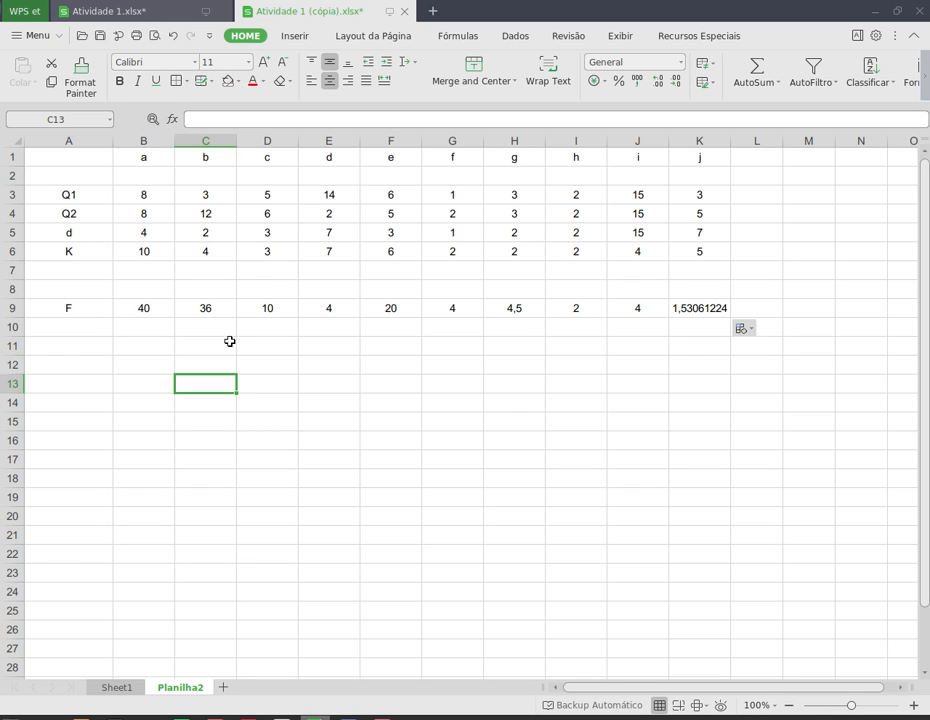
left_click(261, 269)
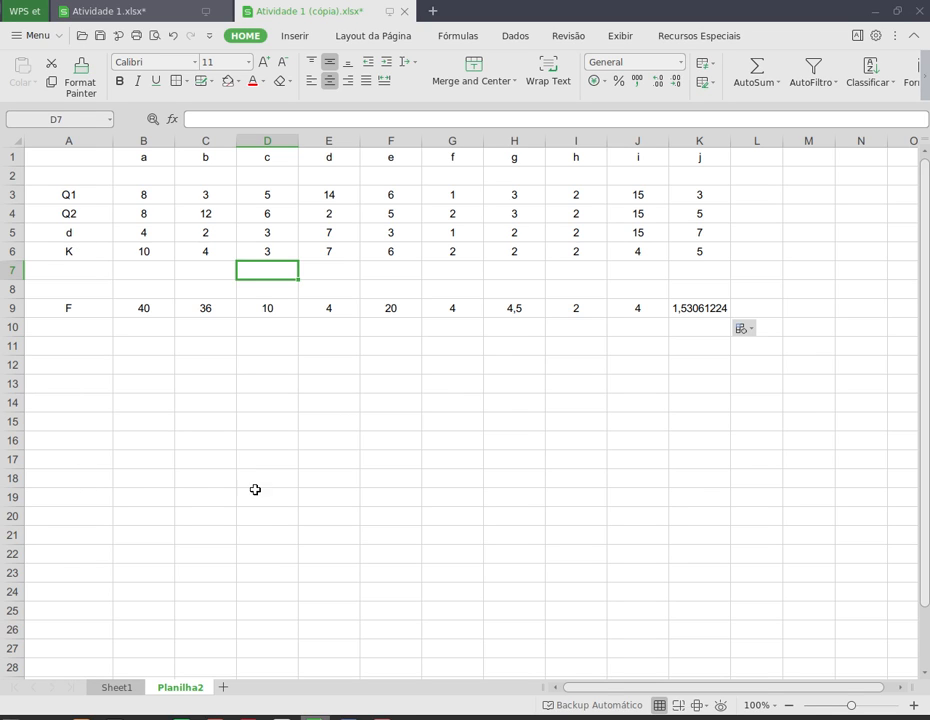
- Switch to the PDF and examine activity 2 on page 10 together with the electric field formula on page 9
left_click(383, 717)
scroll(360, 388, "down", 2)
scroll(360, 388, "down", 15)
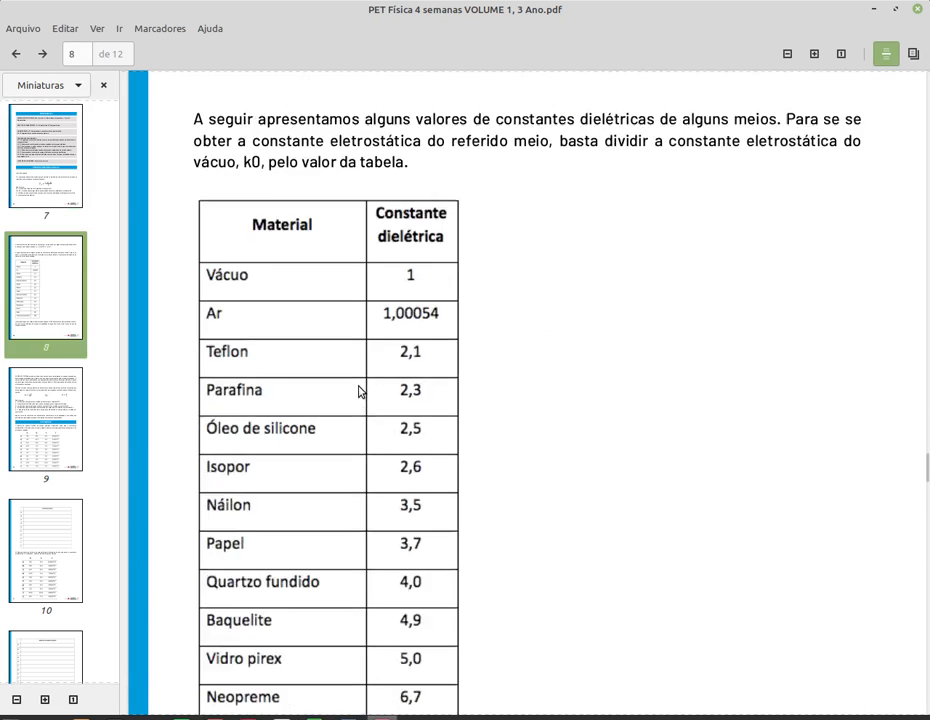
scroll(360, 391, "down", 5)
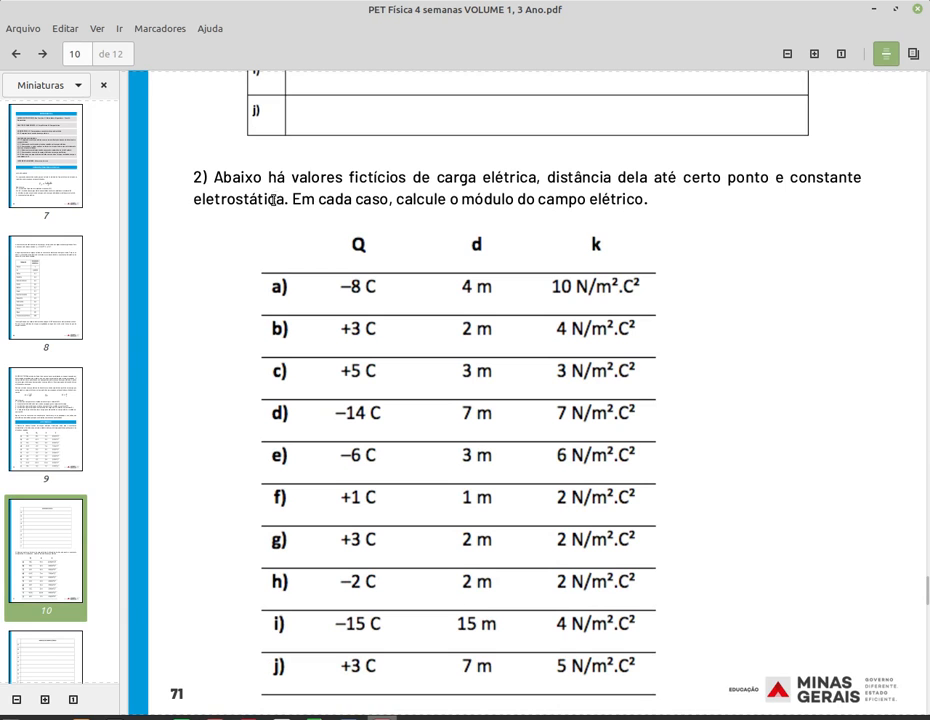
left_click_drag(291, 177, 437, 199)
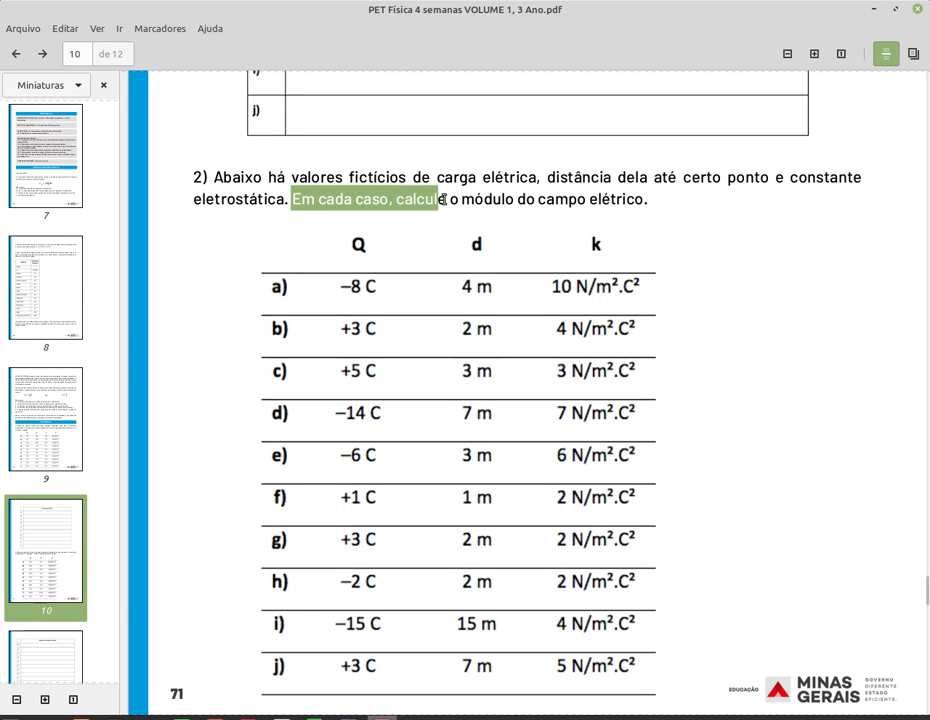
scroll(347, 277, "up", 4)
scroll(347, 277, "up", 20)
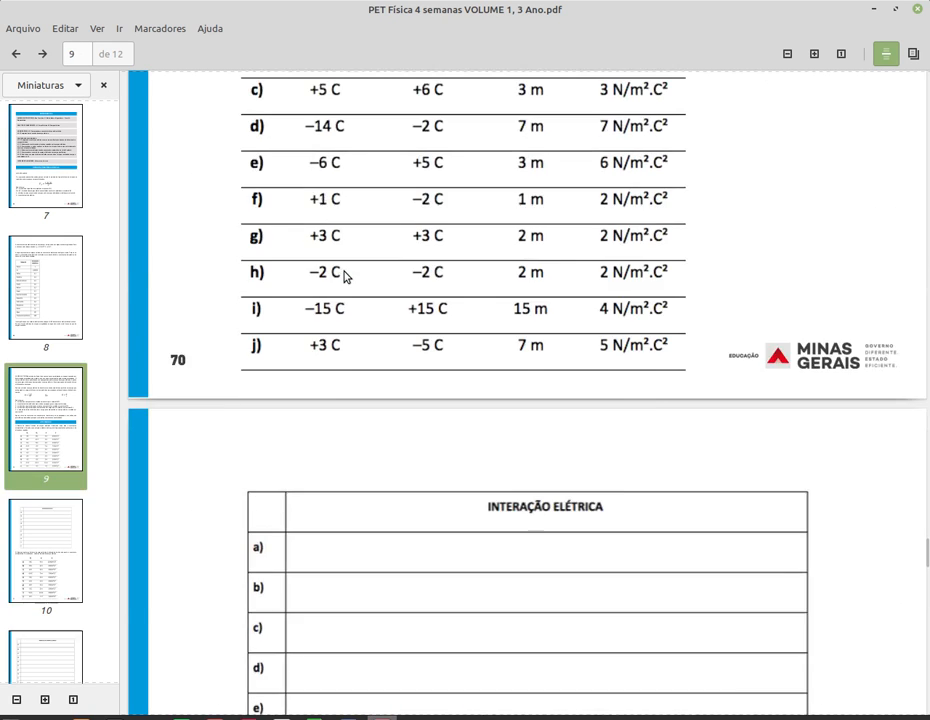
scroll(344, 376, "down", 6)
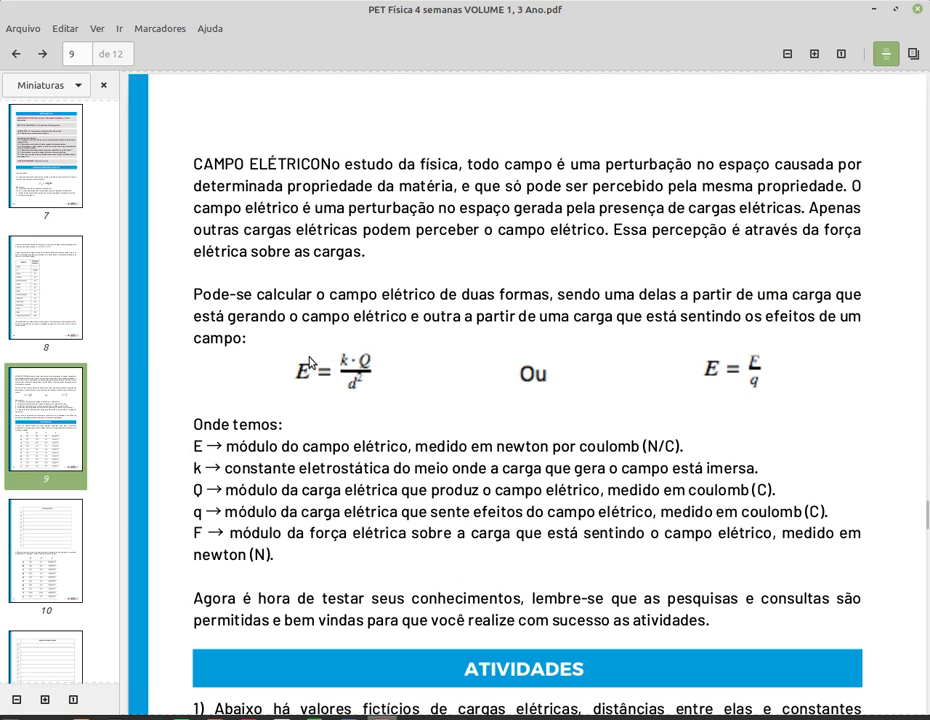
scroll(311, 363, "down", 15)
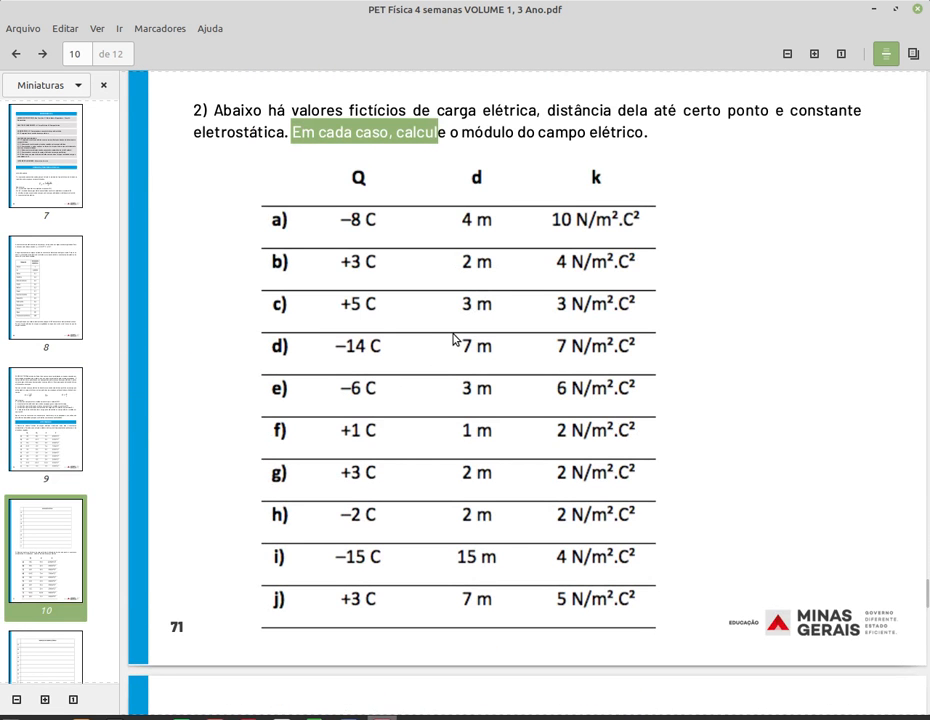
scroll(455, 340, "up", 4)
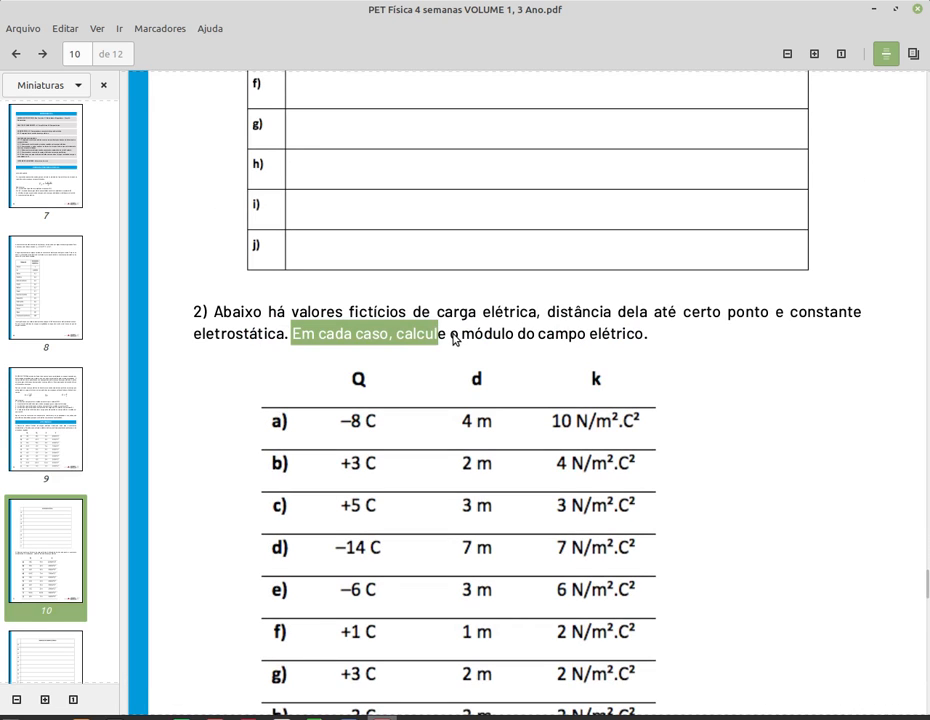
scroll(453, 338, "down", 1)
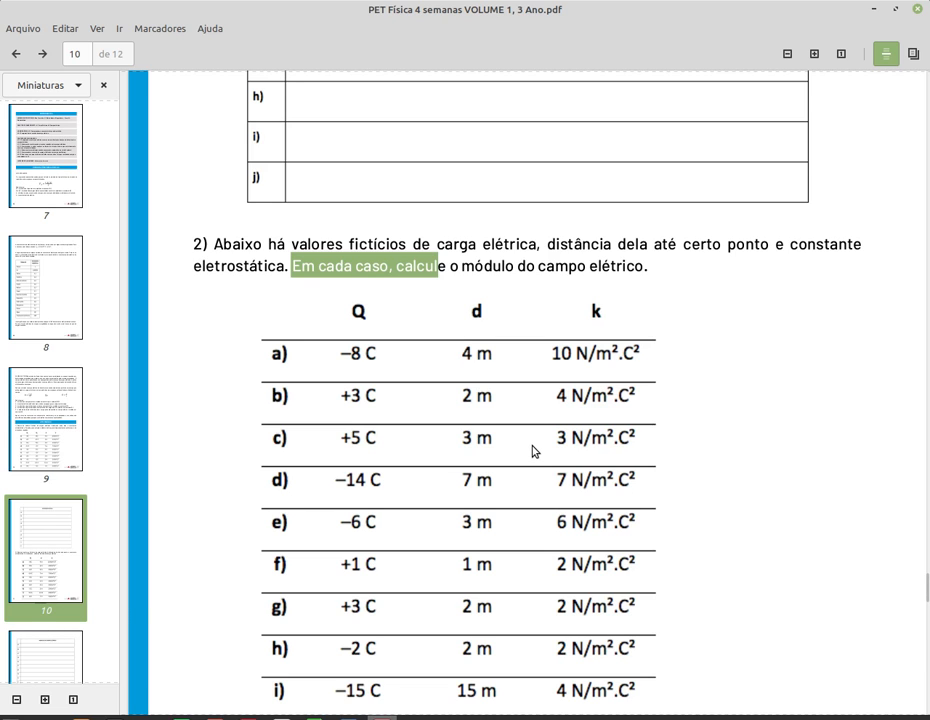
scroll(532, 451, "down", 3)
scroll(532, 451, "up", 3)
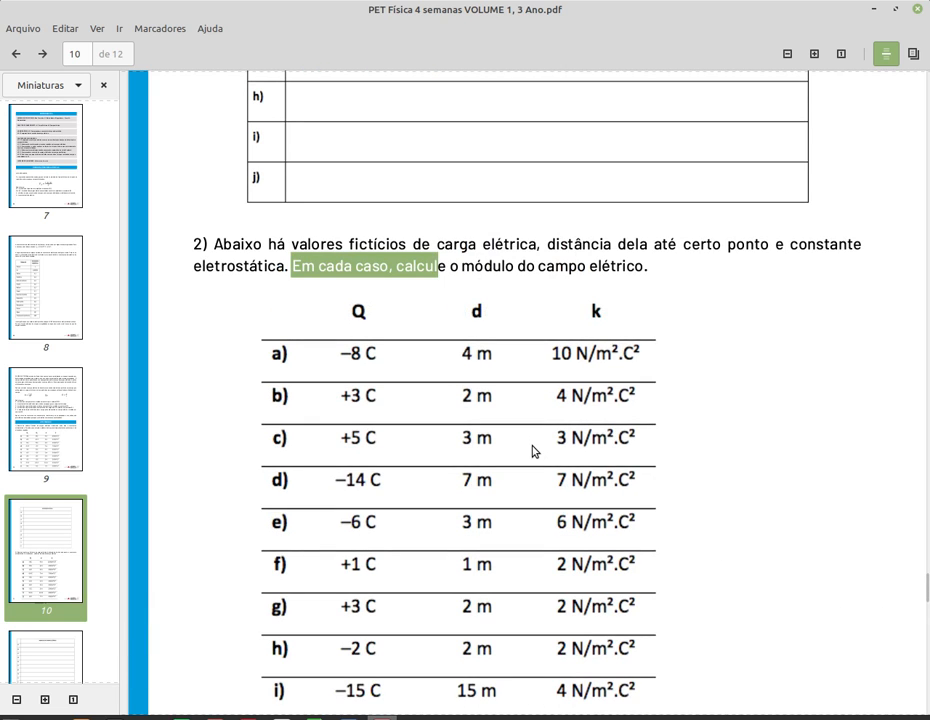